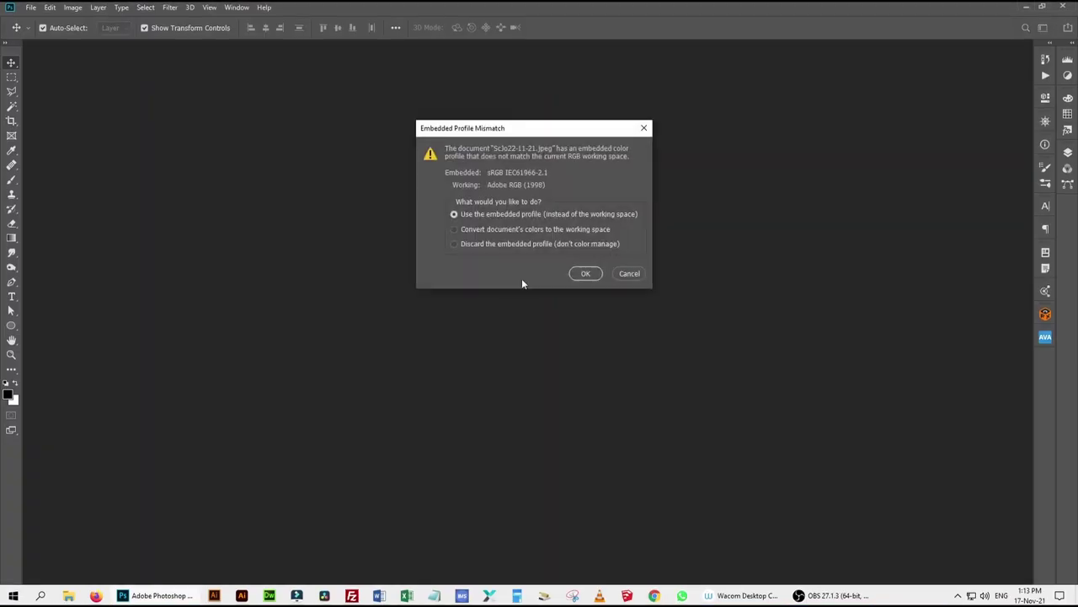
- Hide the rulers and show the Layers panel beside the open portrait
key(ctrl+r)
key(F7)
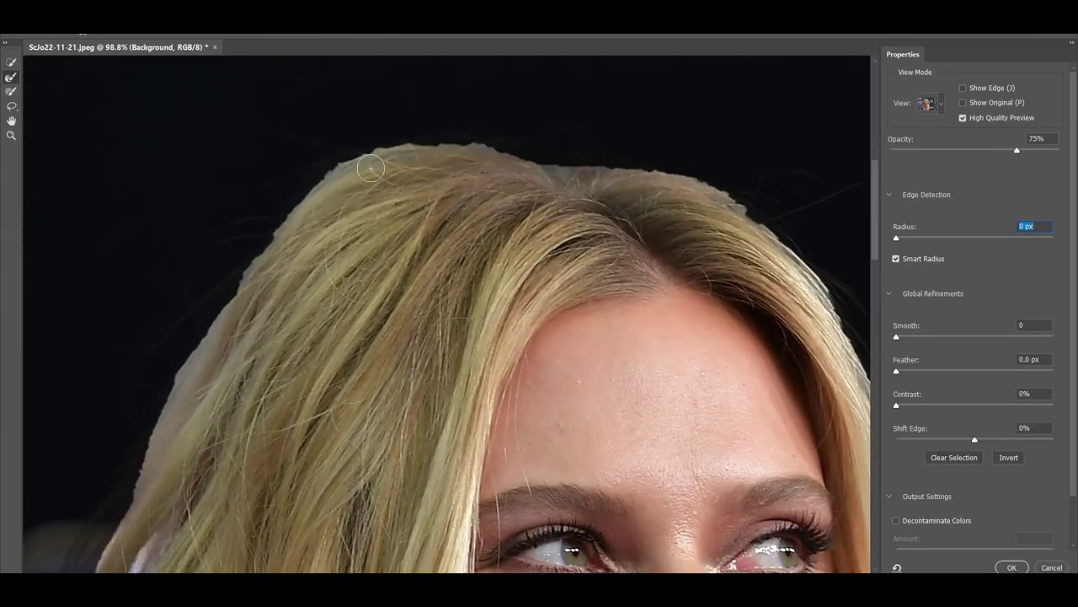
- Refine the hair edges along the top, side, lower ends and near the shoulder
mouse_move(371, 169)
mouse_down()
mouse_move(272, 191)
mouse_move(160, 404)
mouse_move(694, 186)
mouse_move(738, 203)
mouse_up()
mouse_move(365, 186)
mouse_down()
mouse_move(397, 281)
mouse_move(305, 368)
mouse_up()
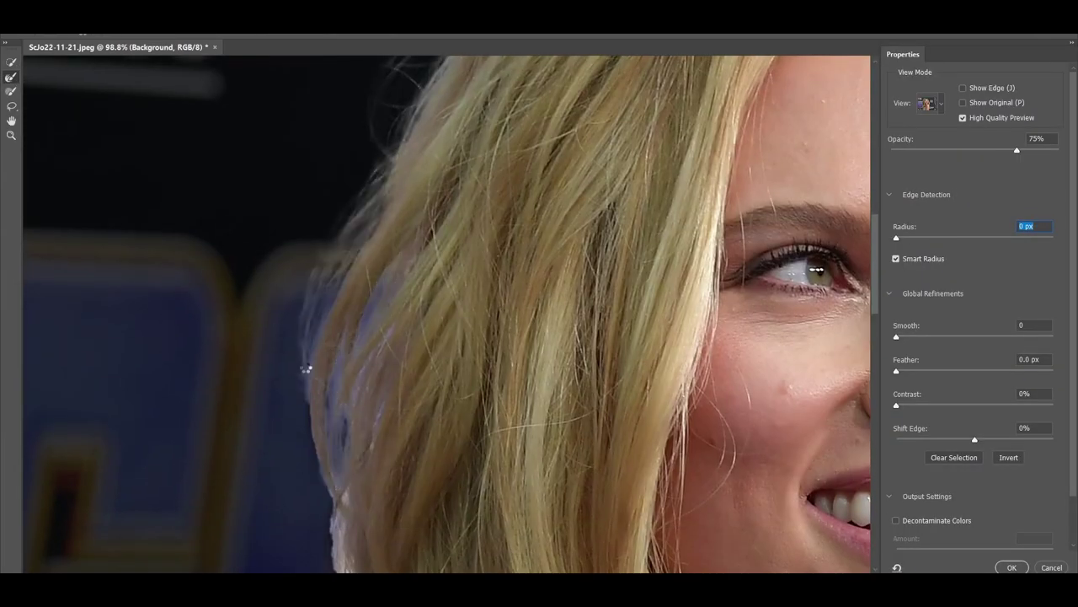
scroll(272, 118, down, 3)
scroll(357, 205, down, 3)
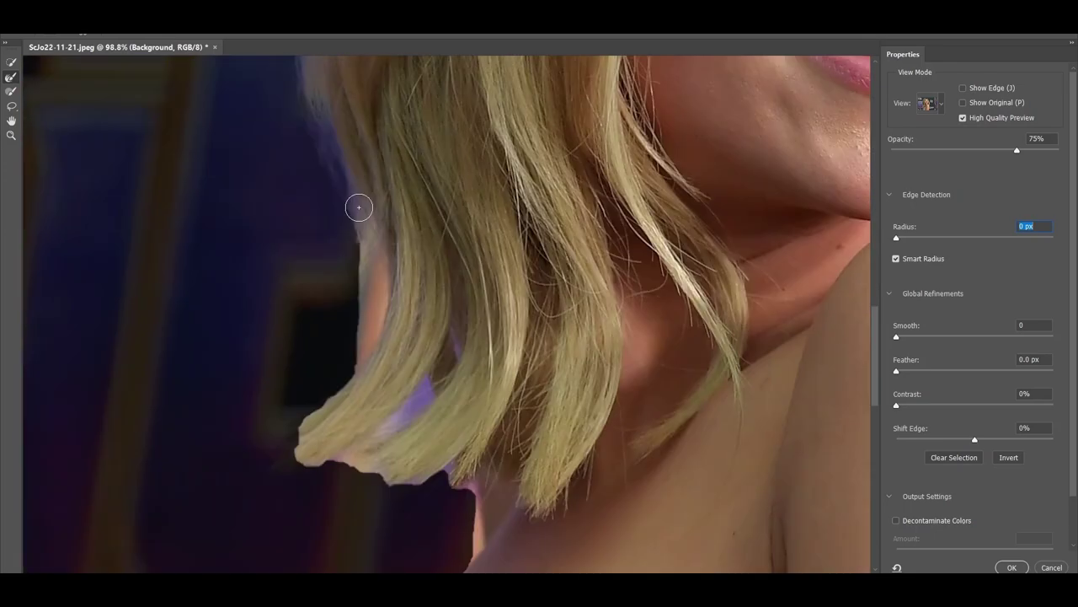
drag(368, 338, 368, 240)
drag(367, 446, 458, 447)
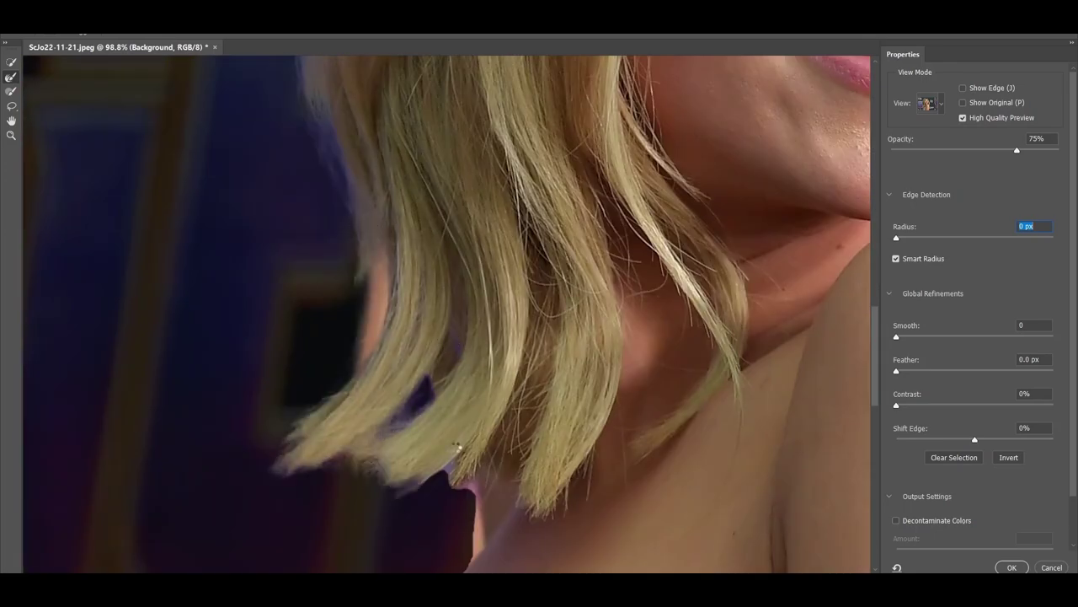
drag(801, 317, 177, 316)
mouse_move(571, 344)
mouse_down()
mouse_move(537, 291)
mouse_move(545, 181)
mouse_up()
- Turn the upper-right hair edge into wispy strands, then fit the image in the window
drag(561, 125, 489, 477)
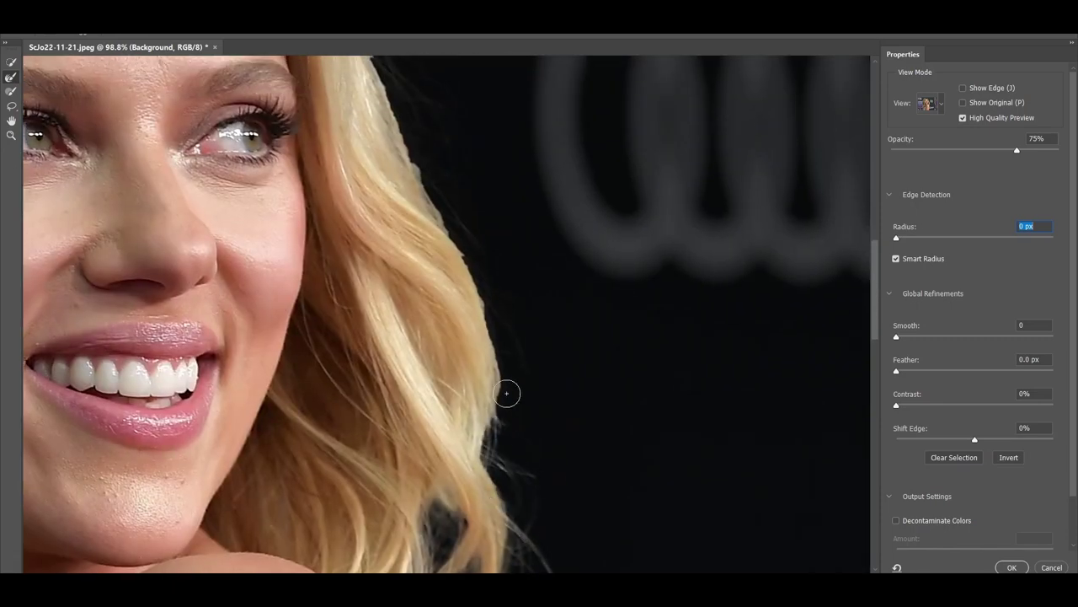
drag(376, 58, 456, 113)
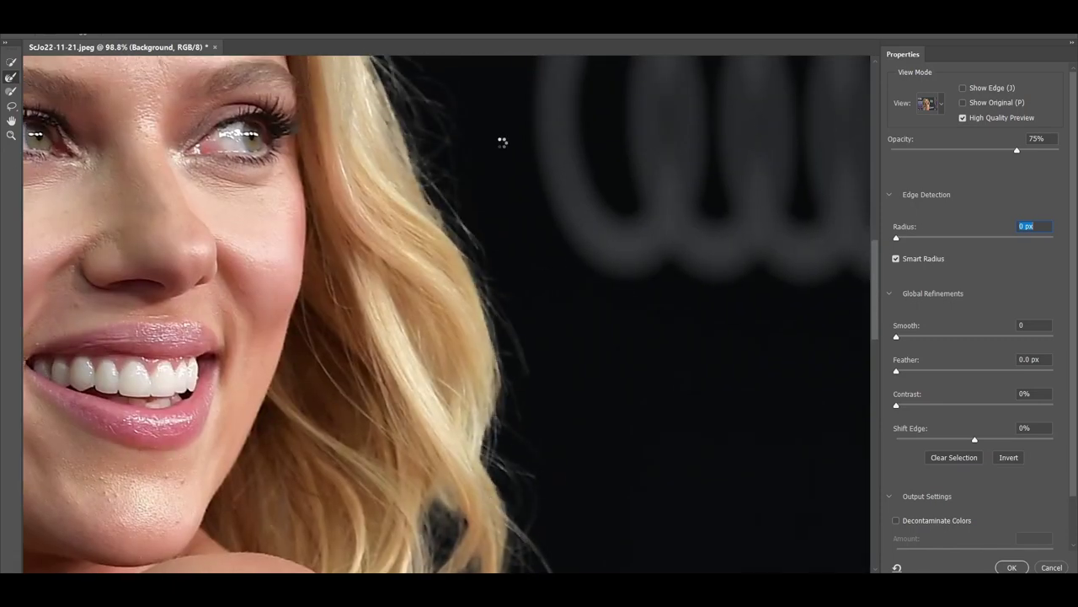
drag(501, 145, 501, 525)
mouse_move(578, 289)
mouse_down()
mouse_move(594, 379)
mouse_move(697, 264)
mouse_up()
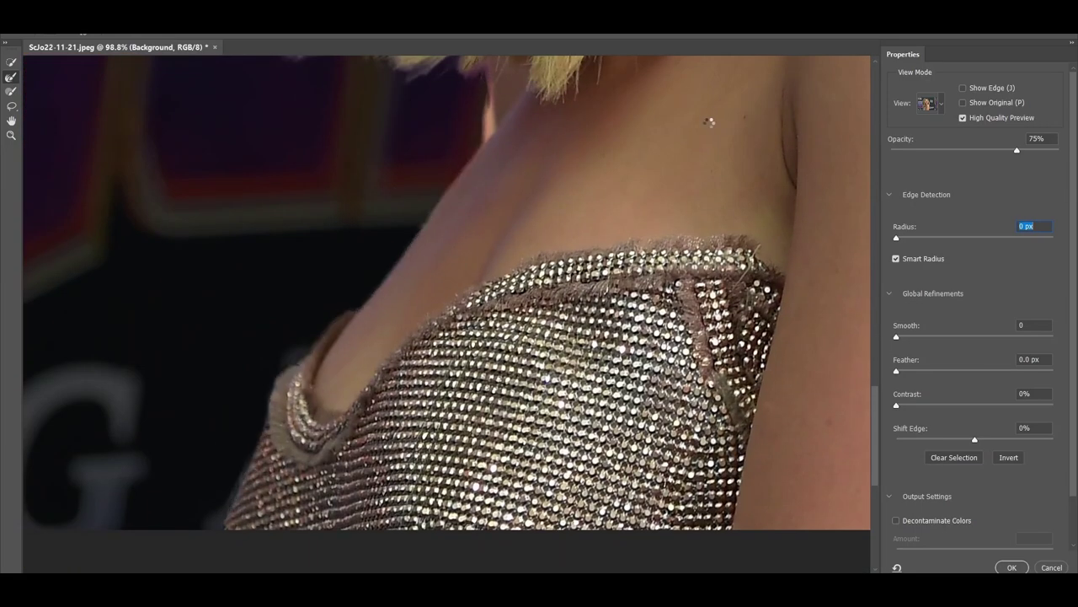
key(ctrl+0)
- Output the refined selection as a new layer with a layer mask and view the cutout
click(1013, 567)
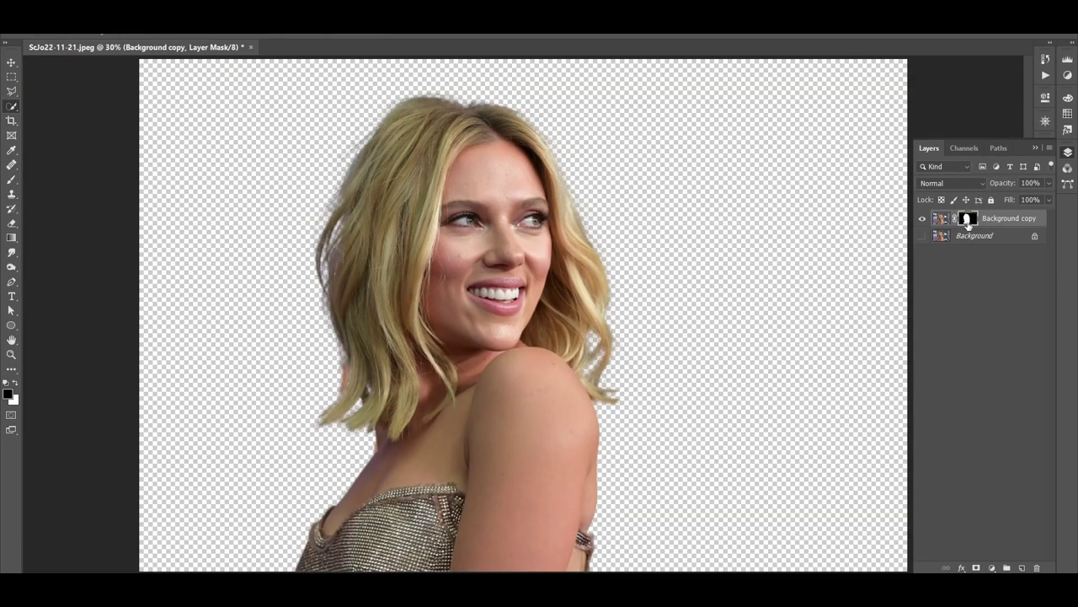
alt+click(966, 220)
key(b)
right_click(451, 262)
key(Escape)
alt+click(967, 219)
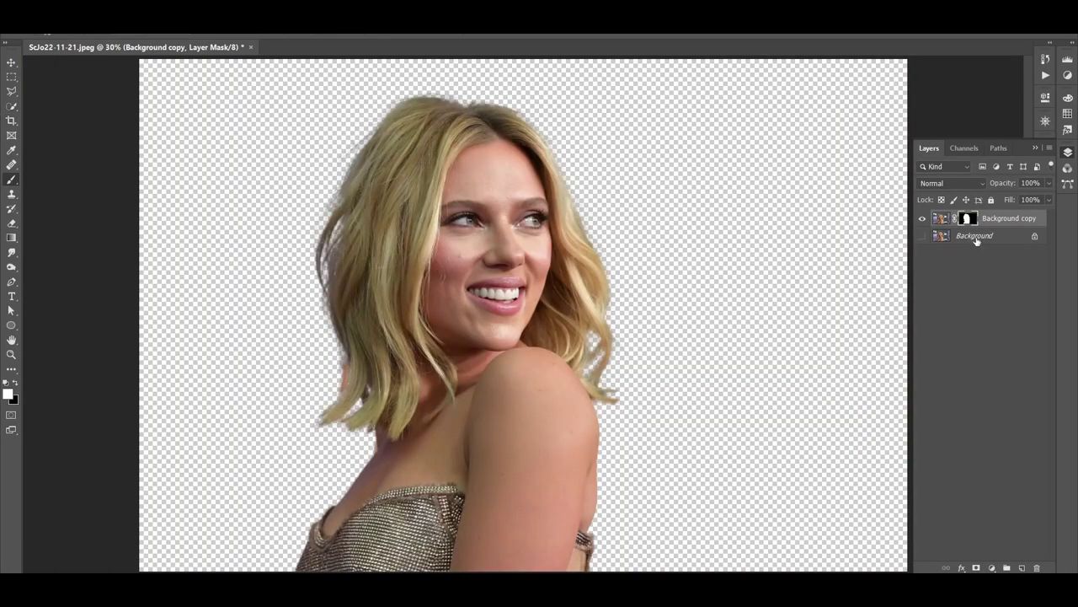
- Duplicate the cutout layer and sharpen the copy with Unsharp Mask, 280% at 3.3 px
right_click(978, 241)
click(885, 181)
key(Return)
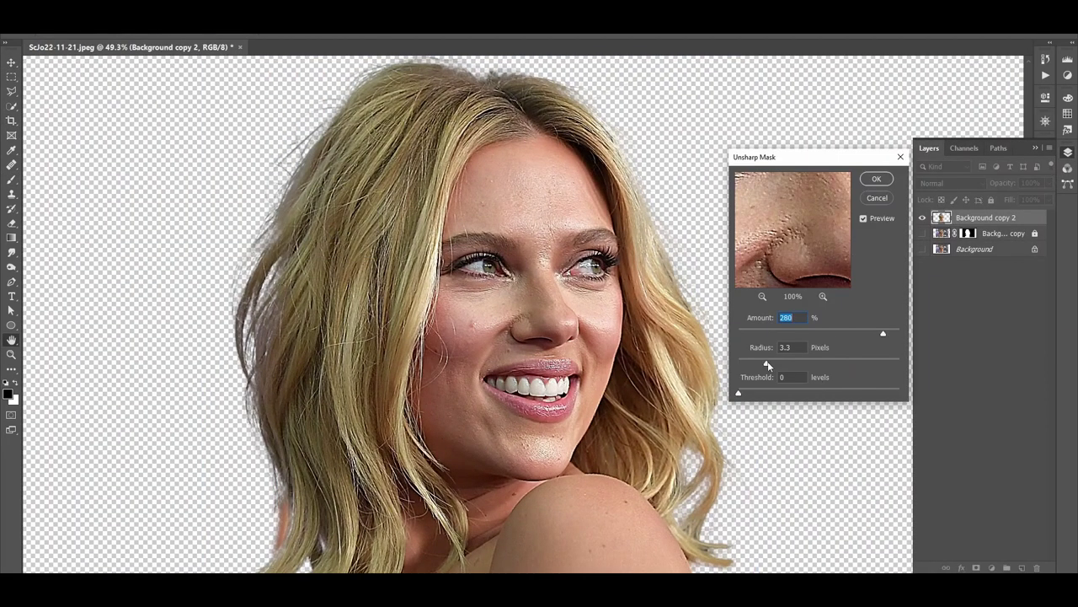
drag(767, 360, 794, 364)
click(873, 182)
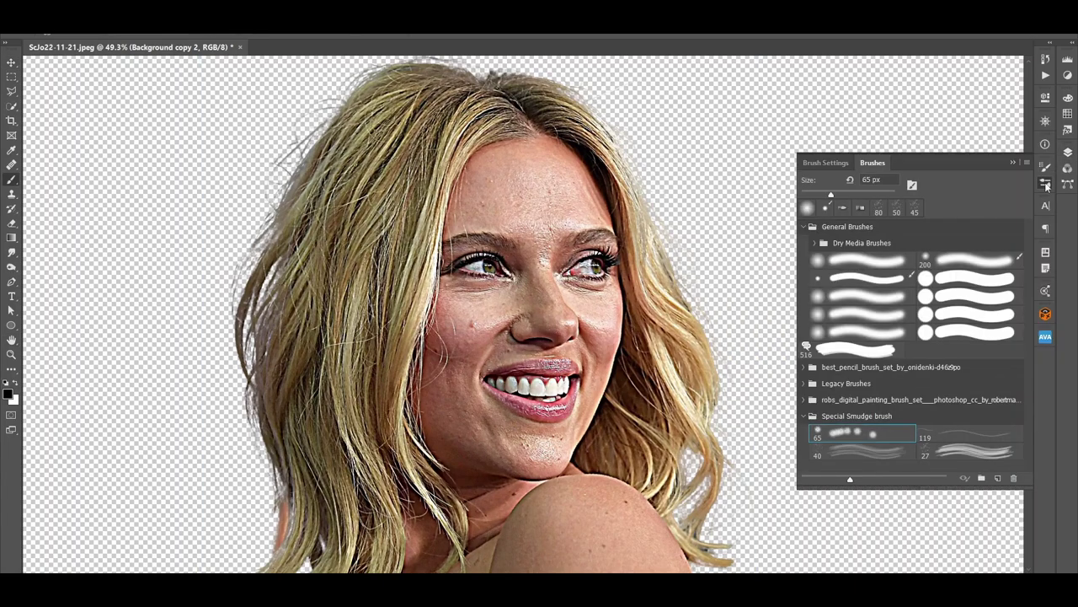
- Smudge the forehead and brow area into smooth painted skin
key(F5)
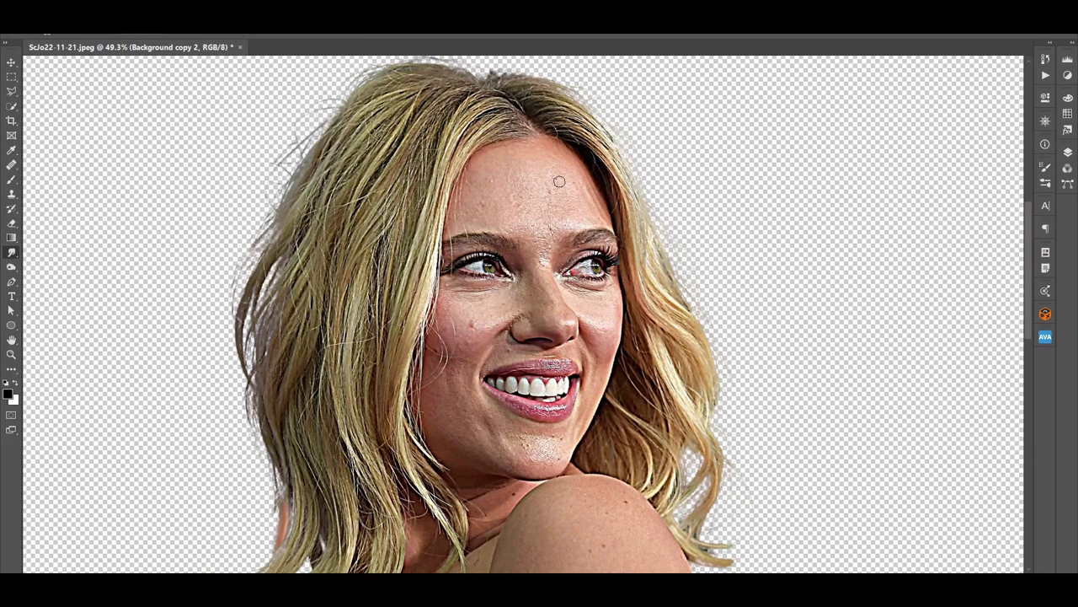
scroll(559, 181, up, 3)
drag(642, 137, 554, 169)
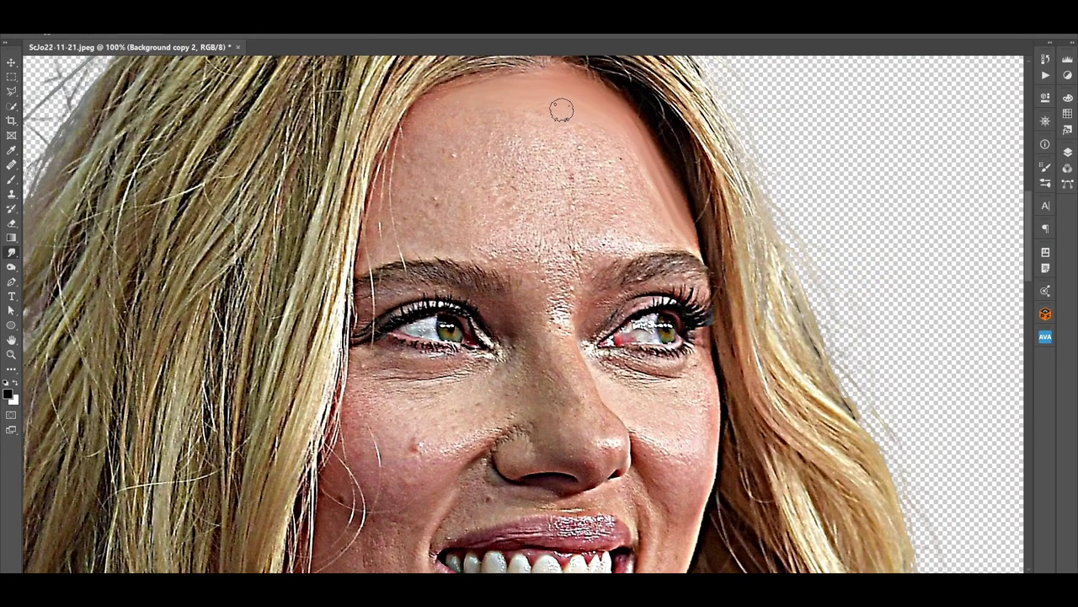
drag(561, 109, 618, 155)
mouse_move(520, 98)
mouse_down()
mouse_move(578, 164)
mouse_move(520, 217)
mouse_move(383, 244)
mouse_move(533, 251)
mouse_up()
scroll(551, 256, down, 3)
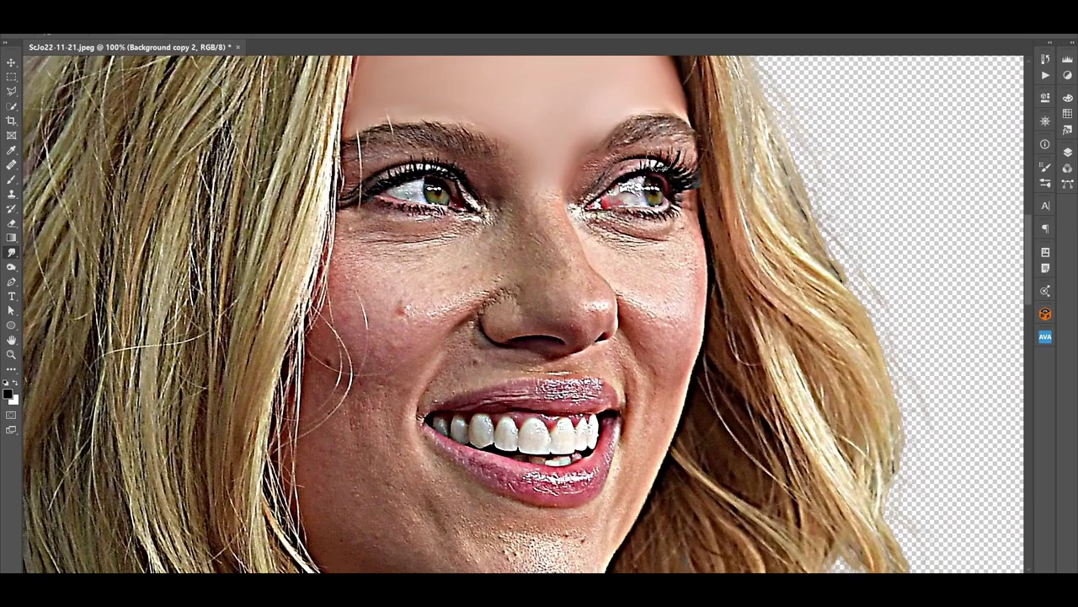
scroll(708, 139, up, 3)
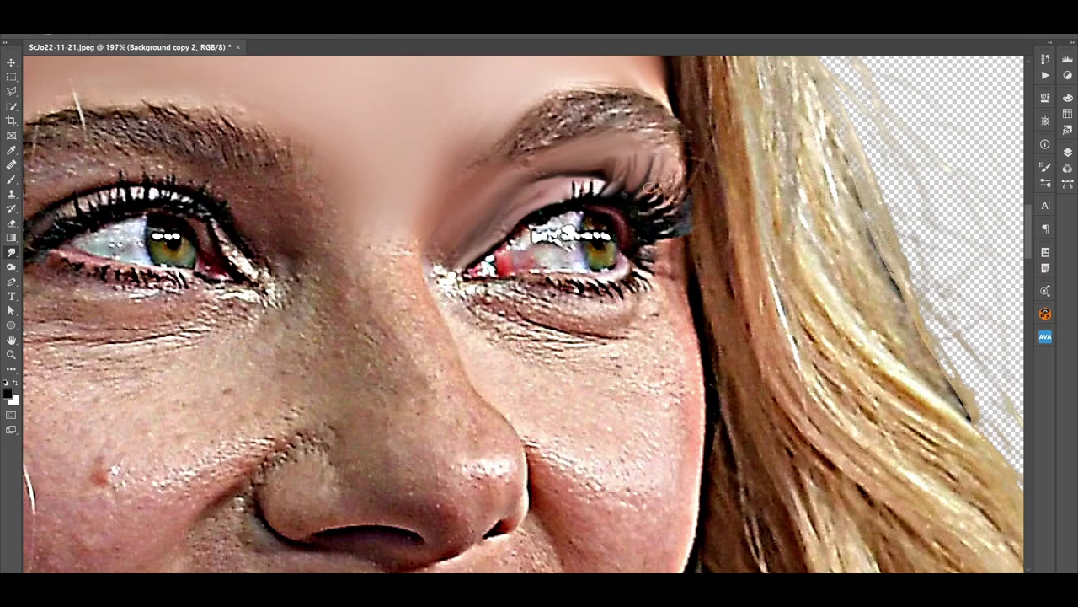
- Smear the right eye's outer lashes and smooth the under-eye wrinkles and cheek beside the nose
mouse_move(680, 217)
mouse_down()
mouse_move(597, 197)
mouse_move(458, 262)
mouse_up()
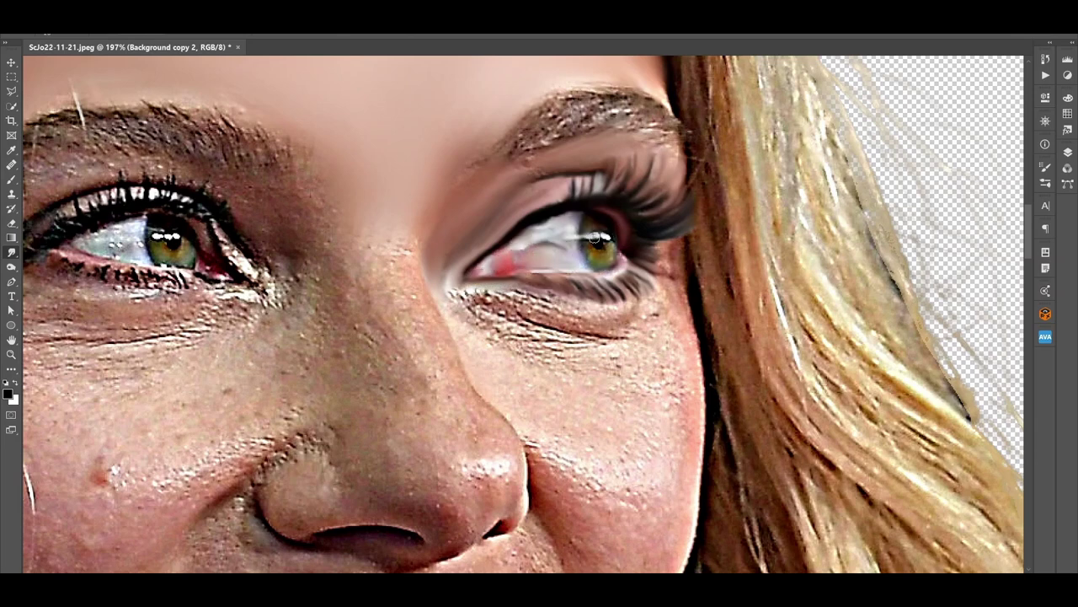
mouse_move(472, 303)
mouse_down()
mouse_move(590, 328)
mouse_move(674, 286)
mouse_move(620, 378)
mouse_up()
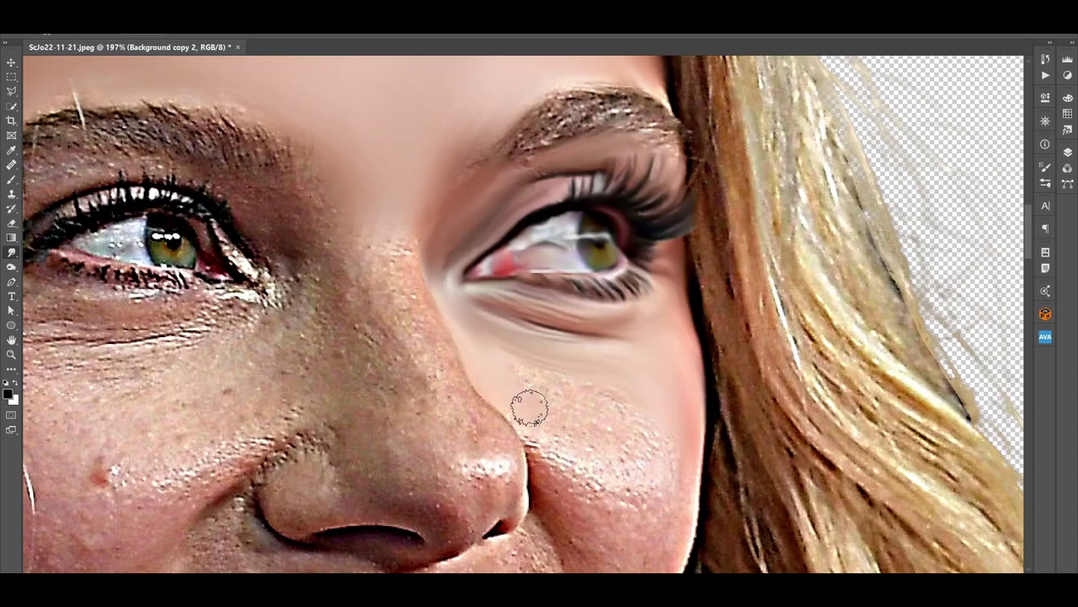
drag(530, 409, 504, 249)
drag(607, 278, 641, 350)
drag(558, 329, 489, 446)
- Paint over the left eye's outer lashes and smooth the skin below it and near the eyelid
mouse_move(341, 197)
mouse_down()
mouse_move(611, 373)
mouse_move(716, 399)
mouse_up()
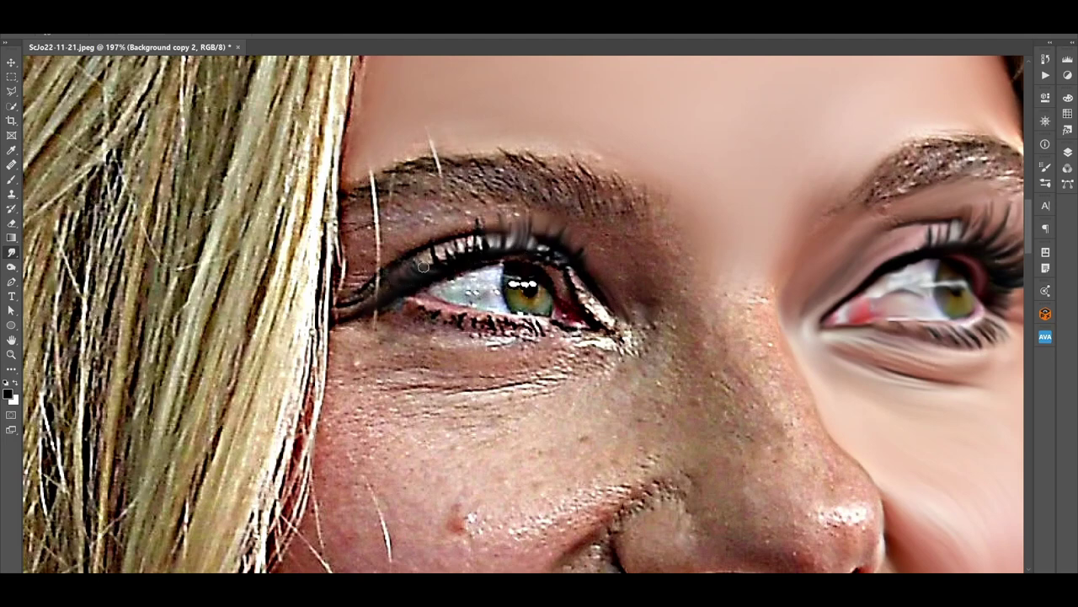
mouse_move(523, 263)
mouse_down()
mouse_move(587, 302)
mouse_move(459, 305)
mouse_up()
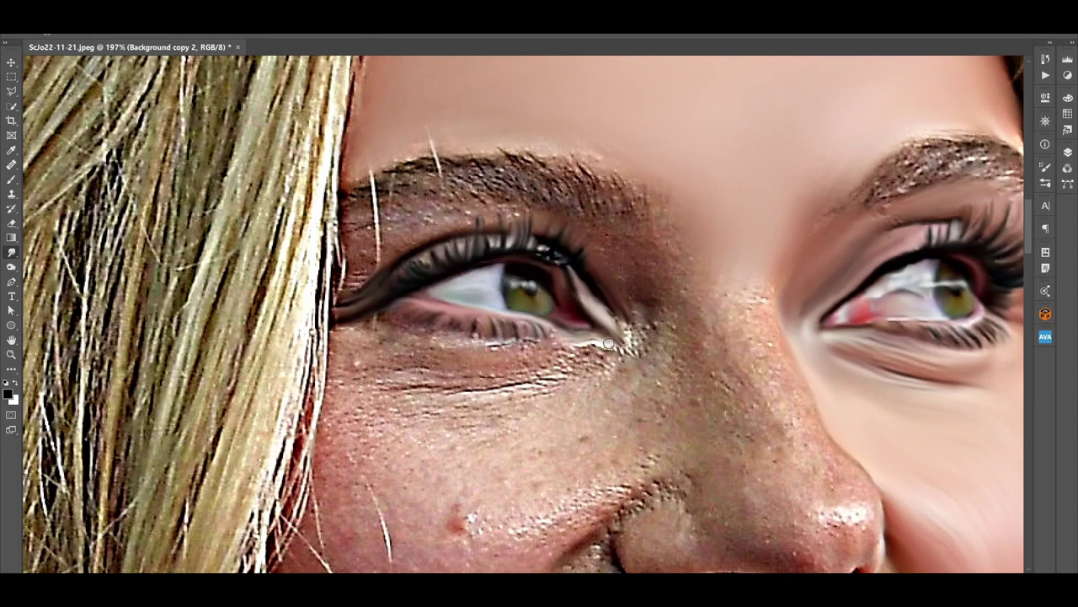
mouse_move(637, 340)
mouse_down()
mouse_move(320, 350)
mouse_move(628, 371)
mouse_up()
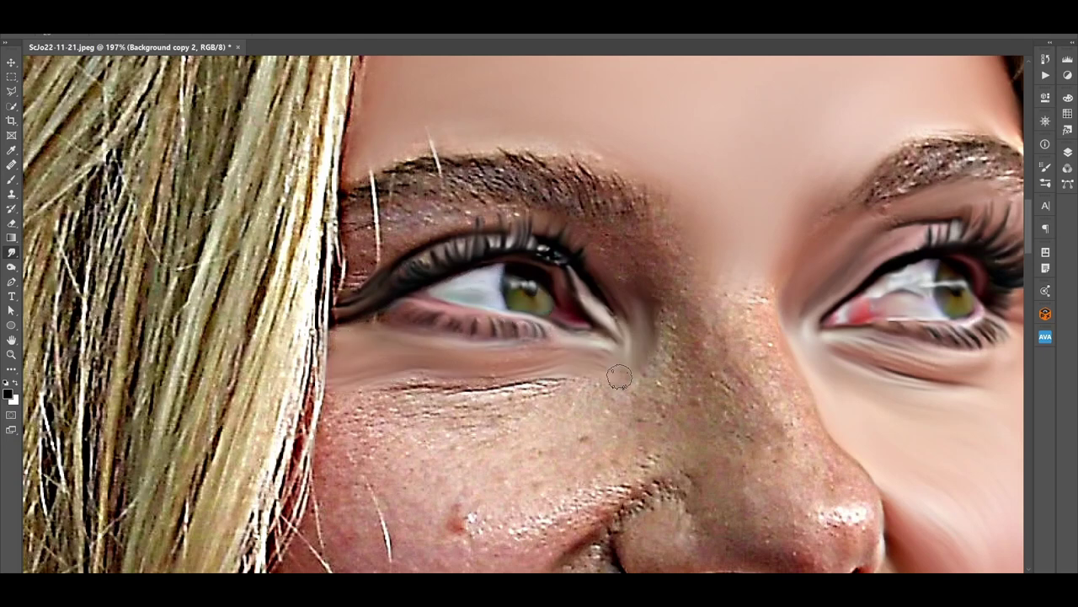
drag(468, 216, 370, 270)
key(ctrl+minus)
key(ctrl+minus)
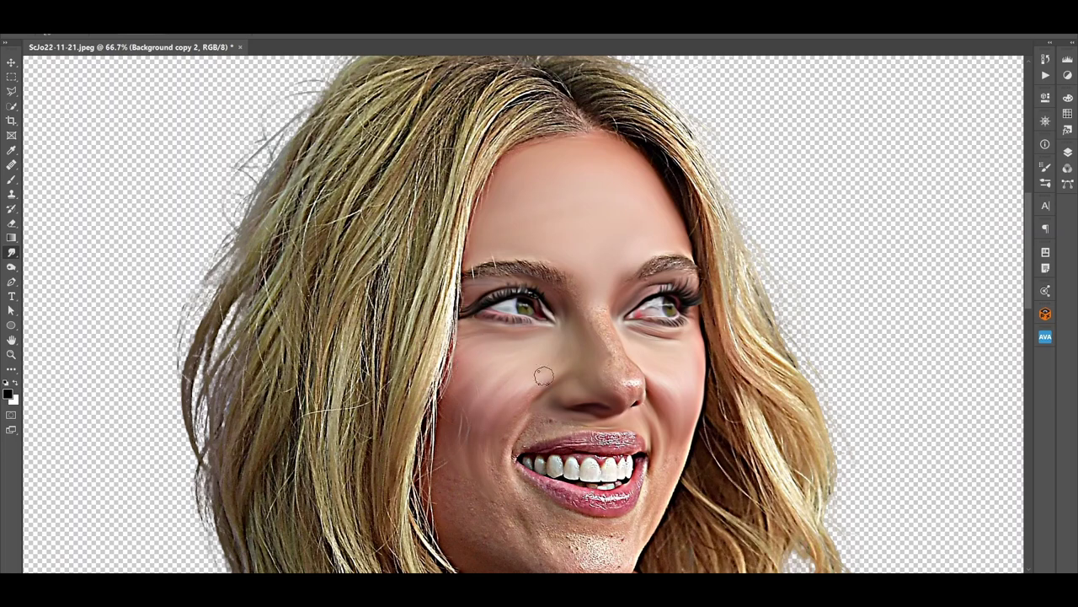
- Smudge the rough chin texture and the glittery lips into smooth painted surfaces
scroll(505, 366, down, 3)
scroll(506, 365, right, 1)
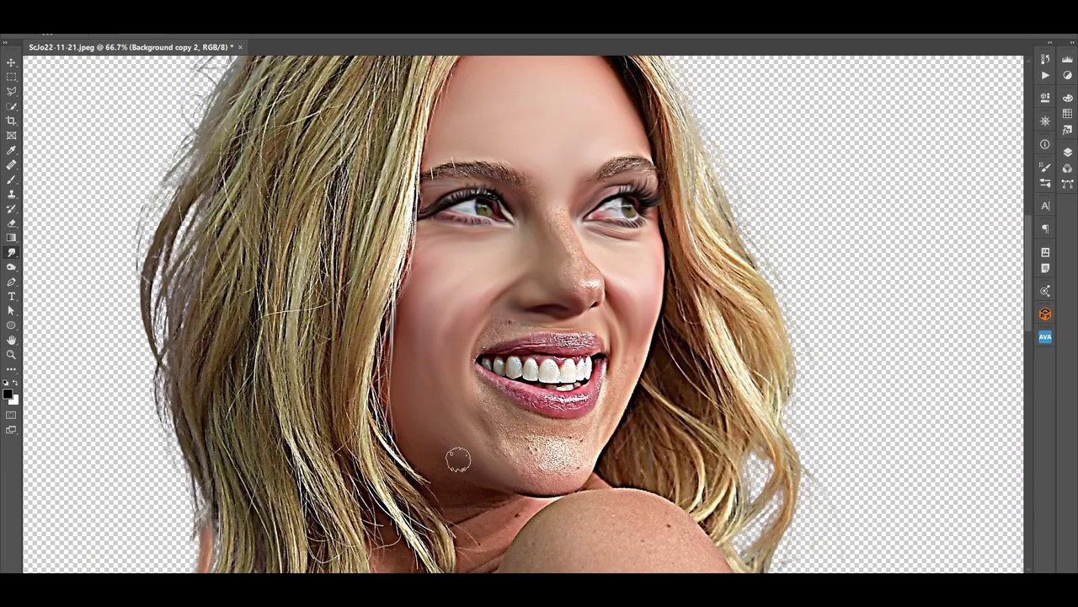
mouse_move(475, 389)
mouse_down()
mouse_move(549, 453)
mouse_move(576, 433)
mouse_up()
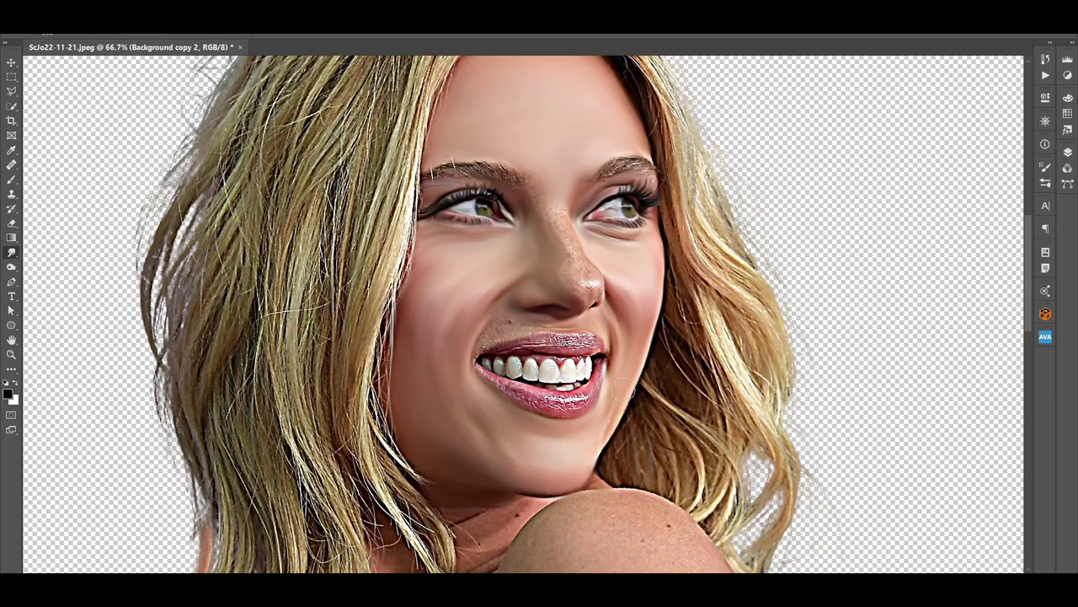
scroll(508, 322, up, 3)
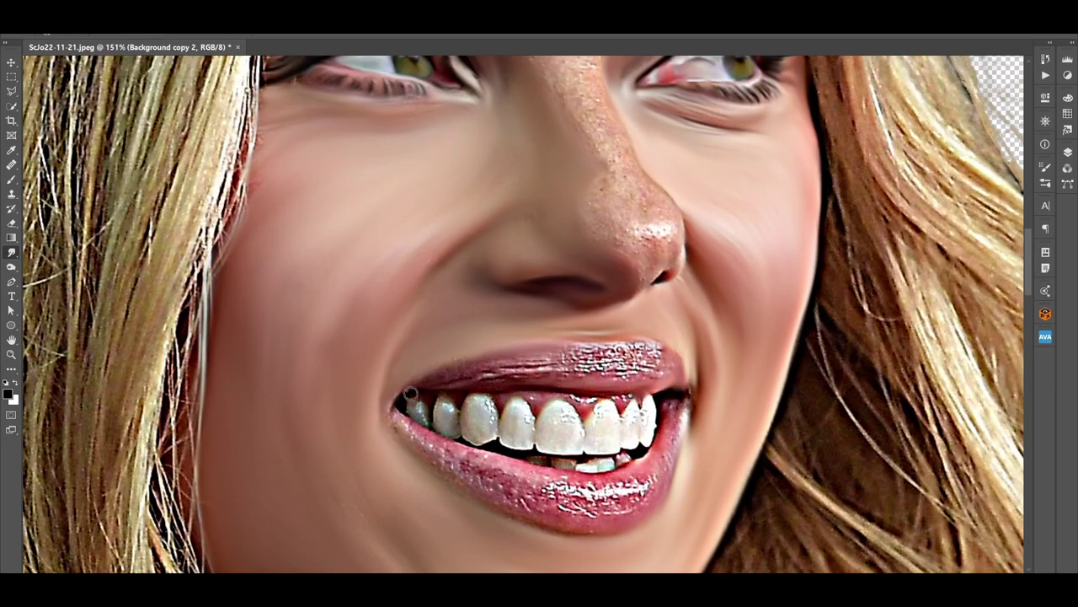
drag(628, 347, 580, 361)
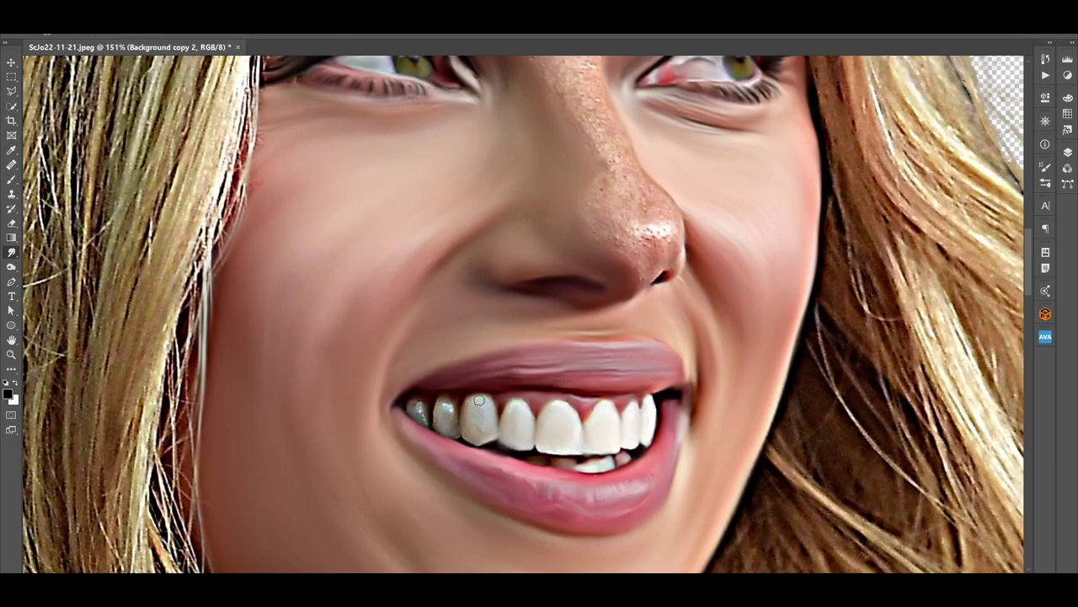
drag(423, 410, 372, 529)
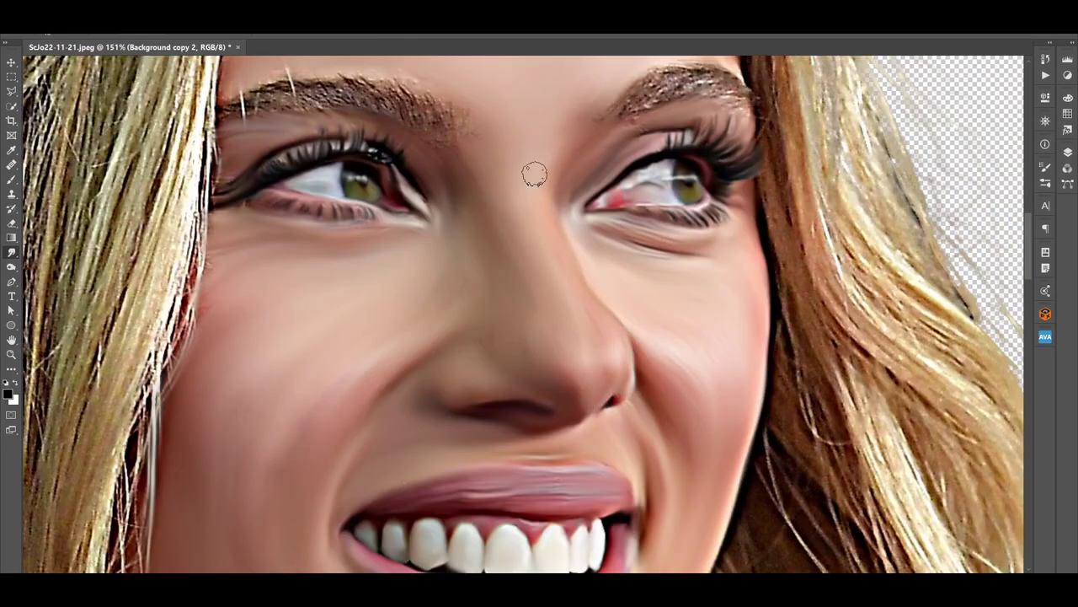
scroll(535, 174, down, 5)
scroll(686, 160, up, 6)
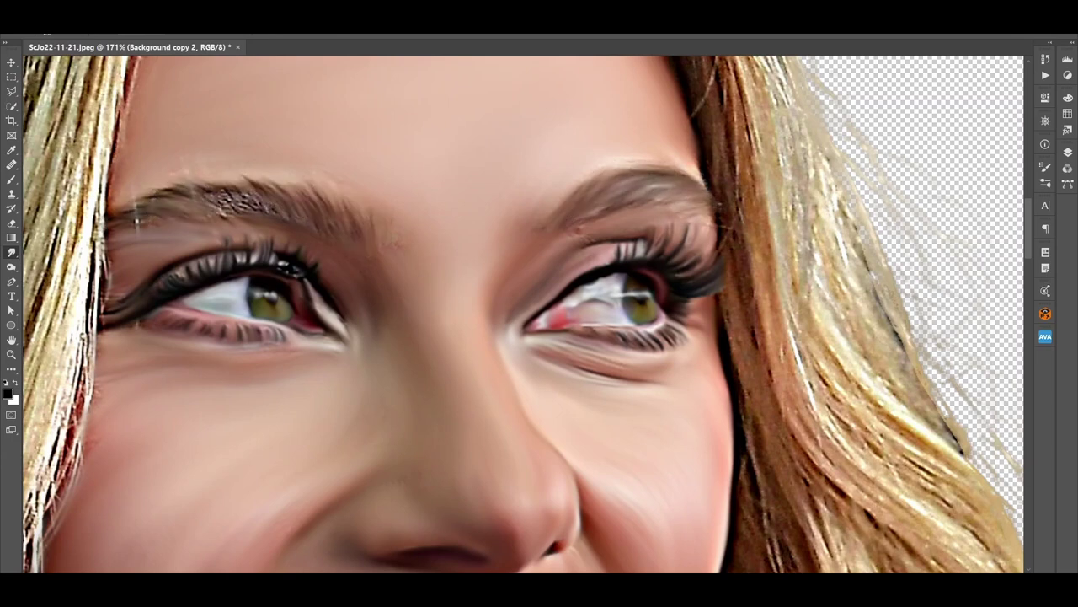
key(F5)
- Soften the crease in the neck skin with the Smudge tool
scroll(226, 224, down, 4)
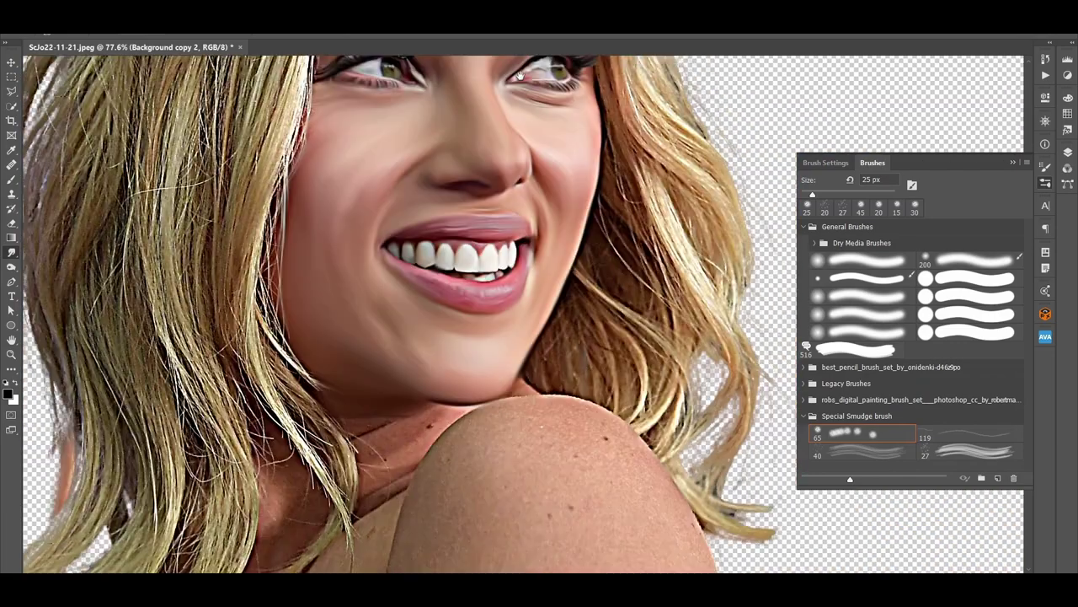
scroll(590, 337, up, 3)
key(F5)
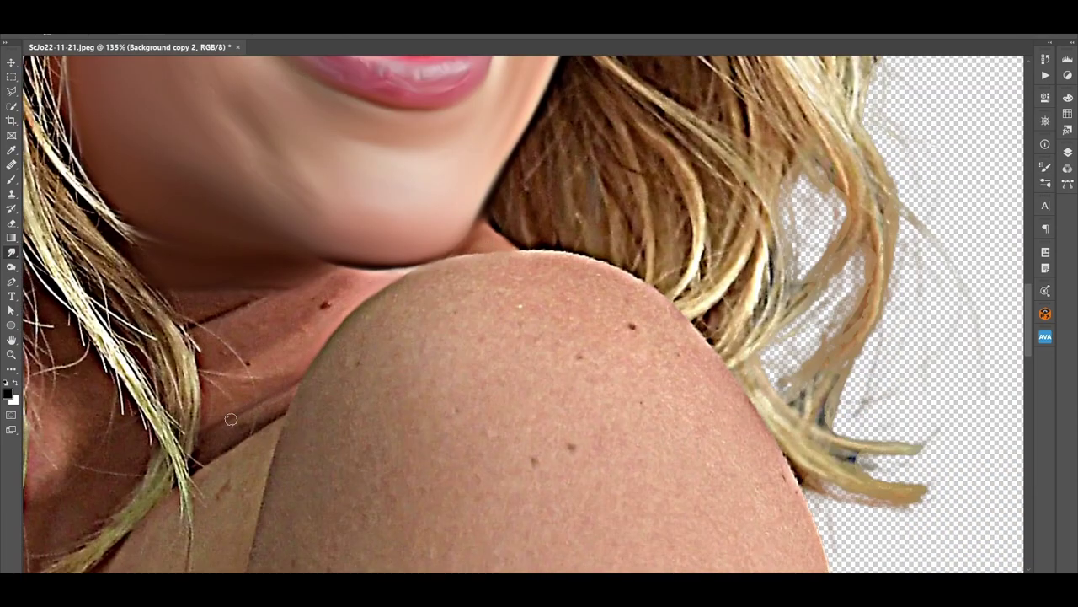
drag(225, 350, 262, 394)
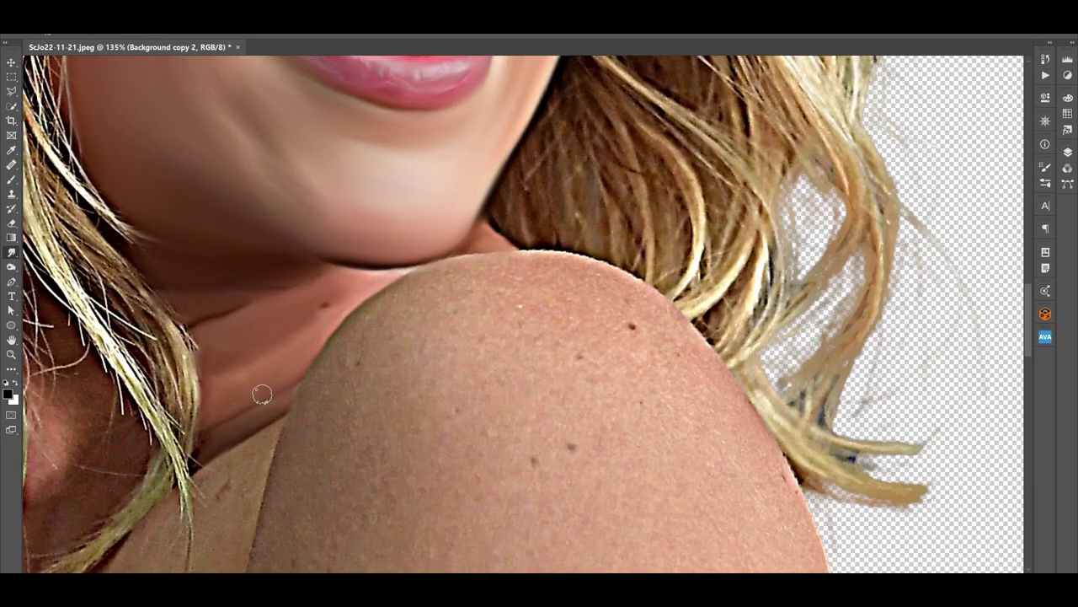
key(F5)
click(1046, 168)
key(F5)
scroll(523, 312, down, 1)
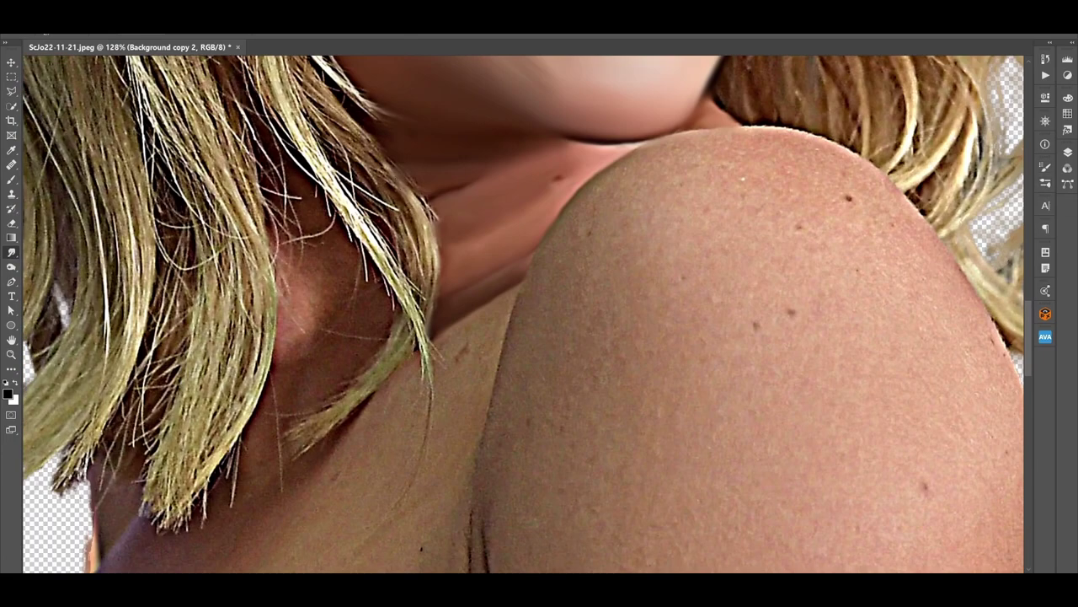
drag(396, 252, 379, 333)
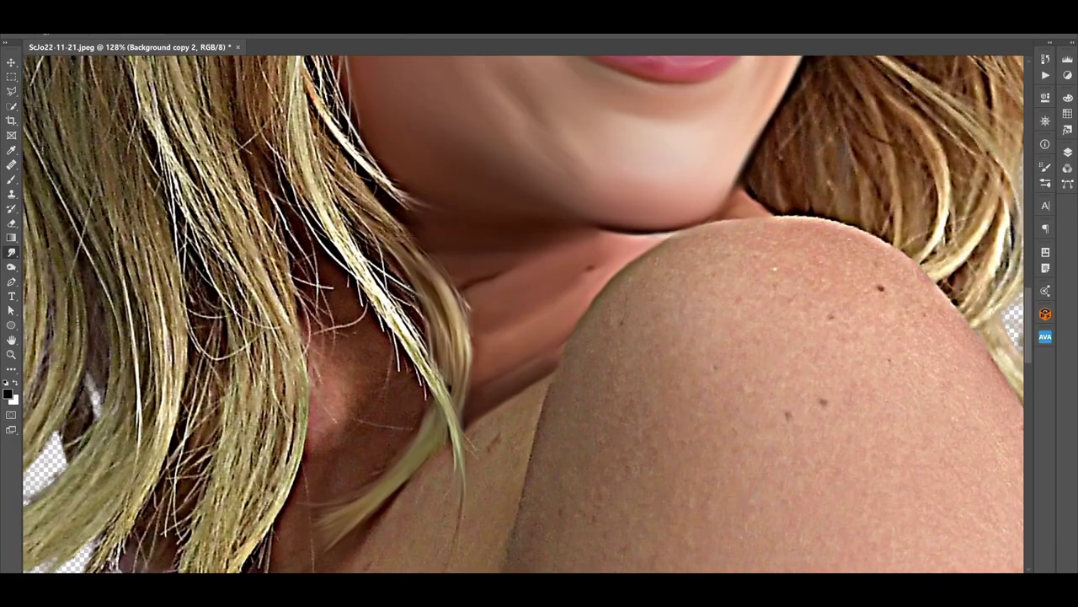
drag(337, 169, 447, 329)
- Smooth the hair strands along the face edge beside the jaw
mouse_move(392, 59)
mouse_down()
mouse_move(387, 245)
mouse_move(371, 244)
mouse_up()
drag(370, 177, 362, 337)
drag(362, 253, 353, 413)
drag(370, 278, 354, 421)
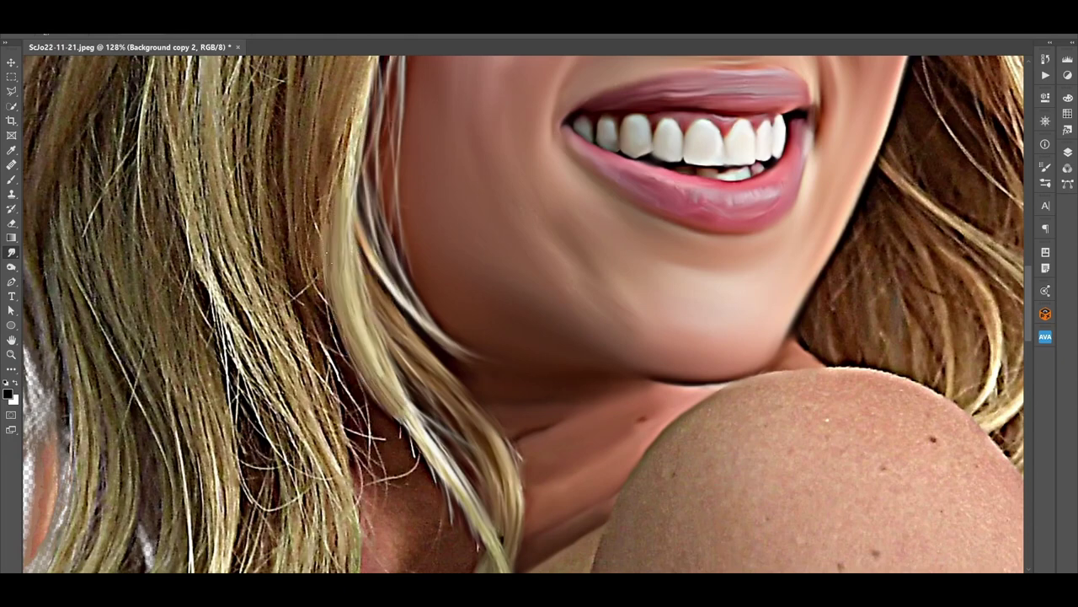
drag(345, 97, 328, 485)
drag(312, 118, 303, 270)
scroll(448, 352, up, 5)
- Soften the hair edges along the cheek, temple and forehead into painted strands
drag(463, 147, 391, 501)
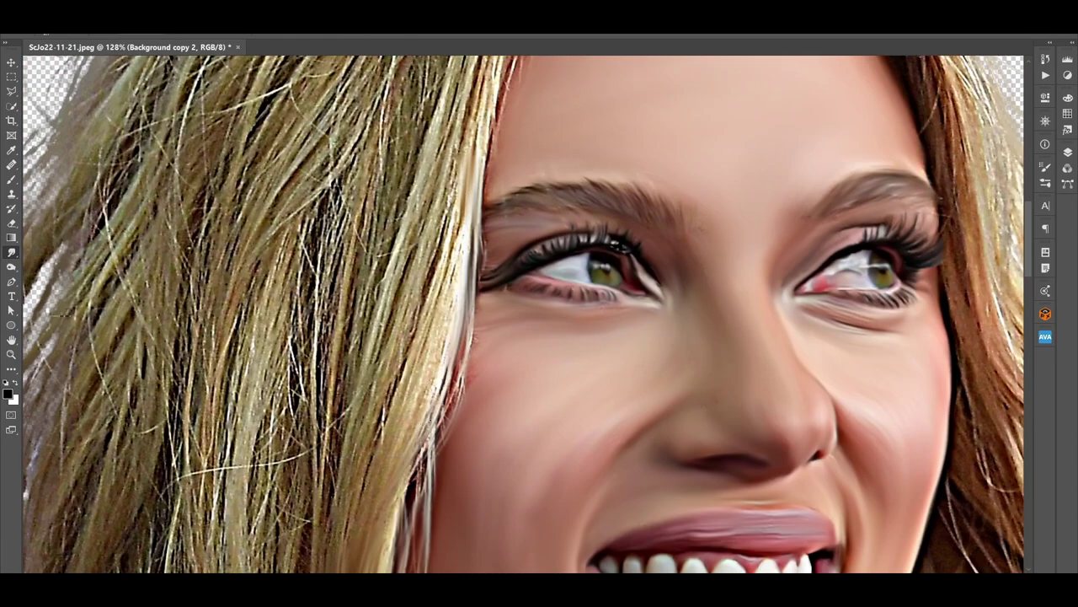
drag(455, 308, 426, 459)
drag(485, 93, 472, 295)
drag(446, 68, 438, 282)
drag(438, 215, 409, 405)
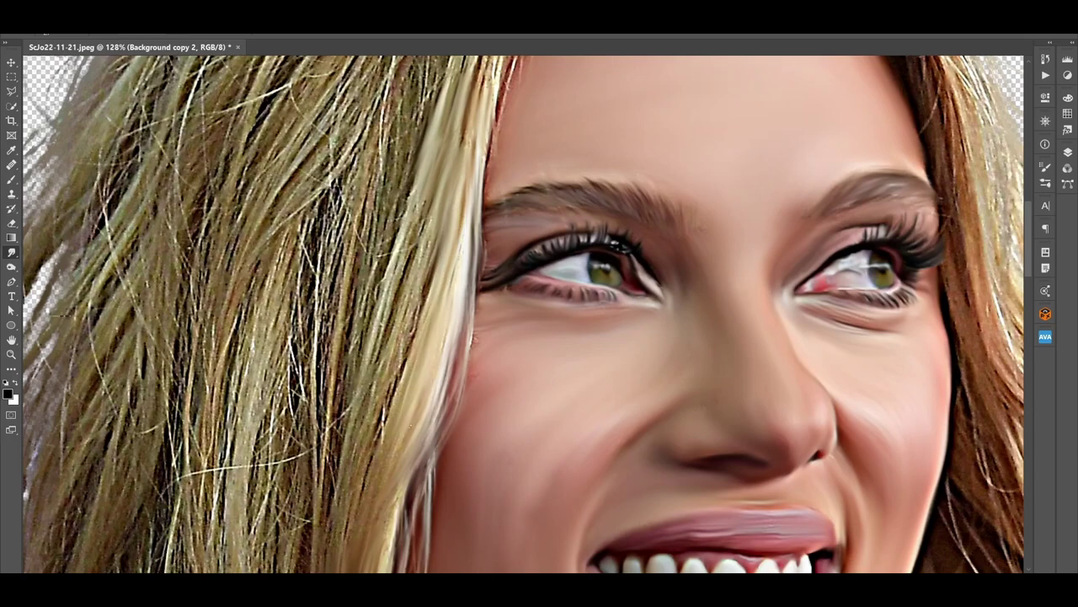
drag(405, 328, 389, 464)
drag(426, 189, 379, 353)
drag(379, 295, 341, 543)
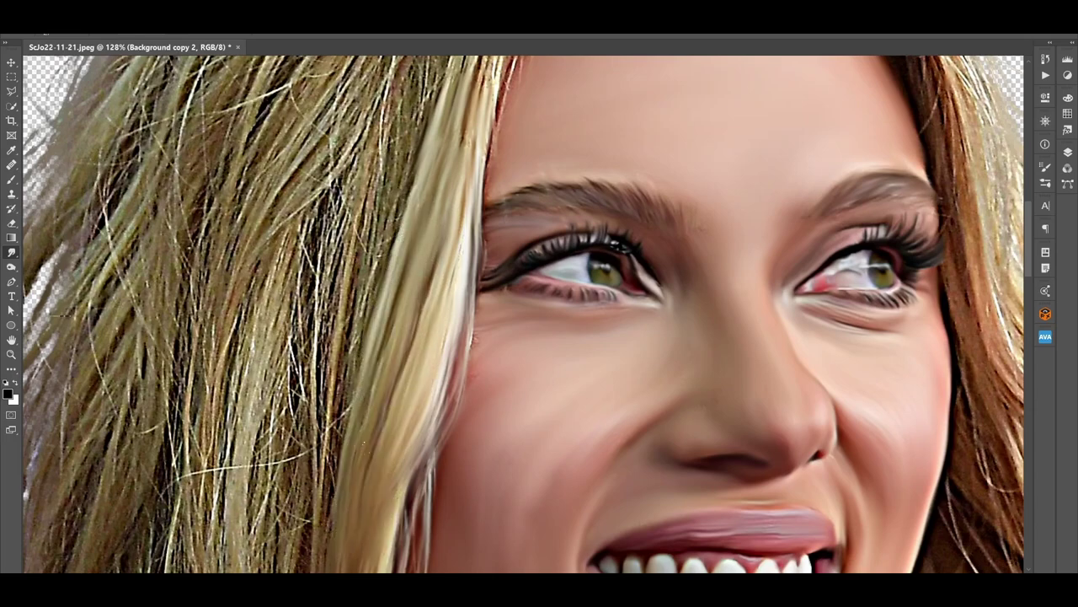
drag(451, 227, 413, 328)
scroll(539, 312, up, 3)
mouse_move(421, 405)
mouse_down()
mouse_move(480, 257)
mouse_move(644, 181)
mouse_move(514, 97)
mouse_move(438, 164)
mouse_move(371, 354)
mouse_up()
- Blend a smooth blond strand down the forehead hairline near the parting
drag(506, 126, 408, 282)
mouse_move(564, 135)
mouse_down()
mouse_move(446, 203)
mouse_move(438, 248)
mouse_up()
drag(602, 164, 447, 253)
mouse_move(615, 181)
mouse_down()
mouse_move(493, 210)
mouse_move(438, 270)
mouse_up()
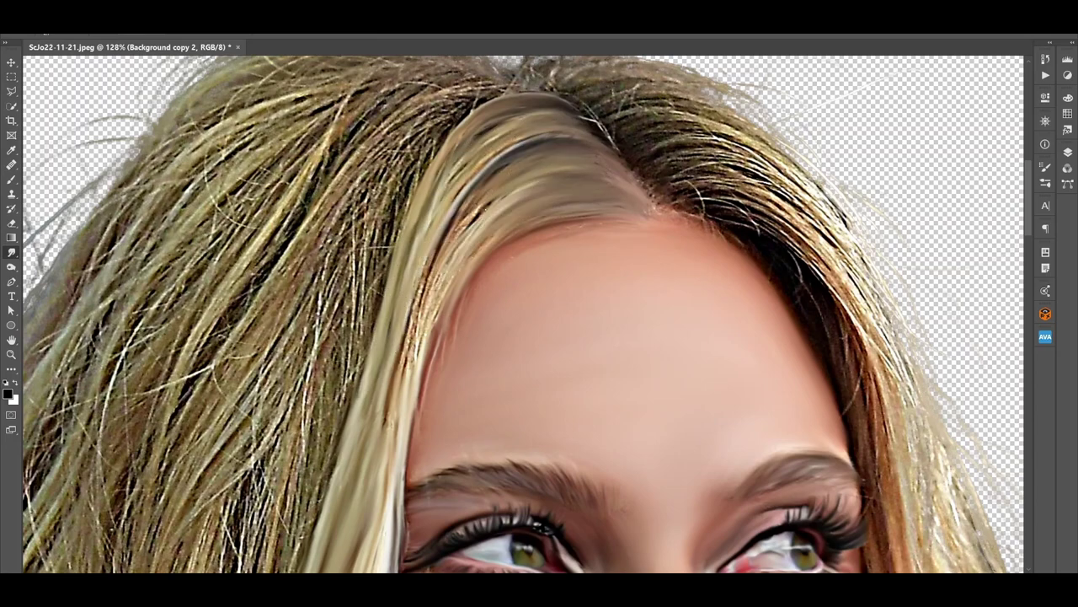
drag(505, 202, 413, 320)
drag(434, 252, 396, 370)
drag(514, 143, 438, 203)
drag(484, 126, 455, 152)
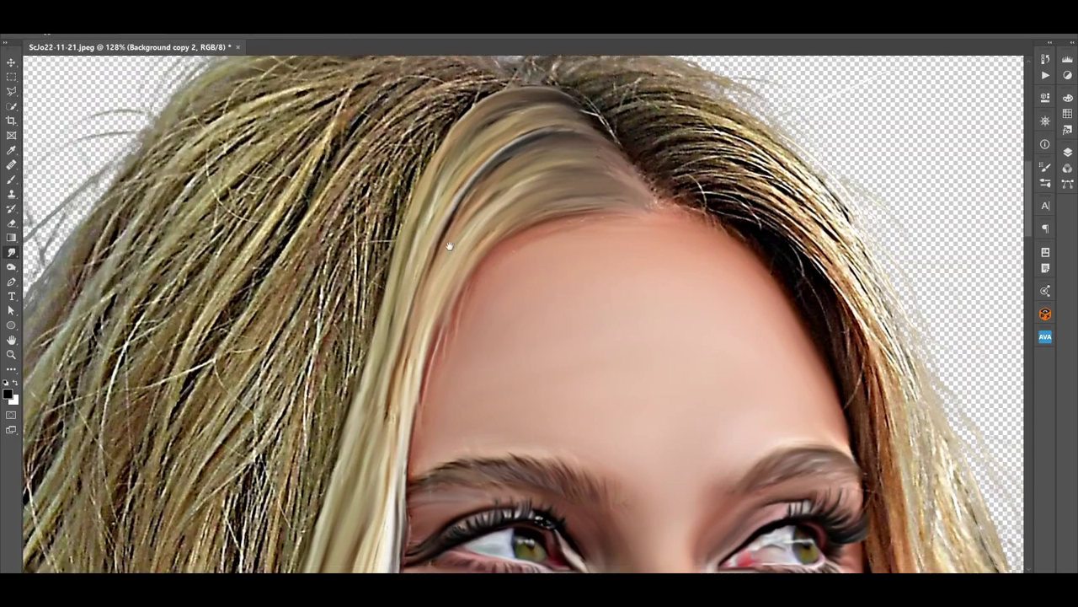
drag(450, 246, 483, 372)
- Turn on the Color Fill layer, close the Layers panel, and smear the crown hair into strands
key(F5)
key(F5)
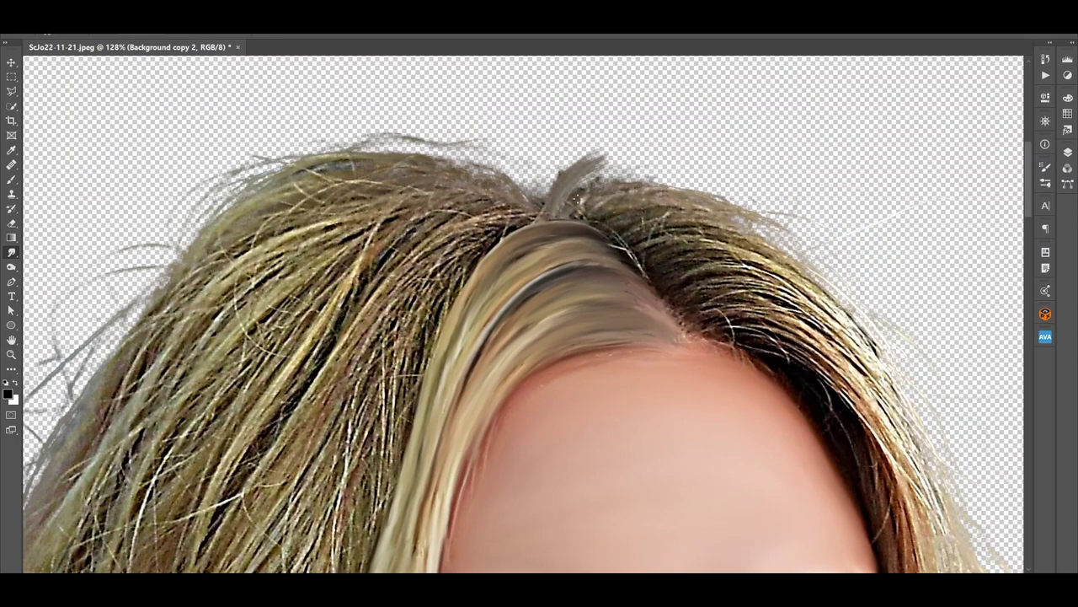
click(1046, 168)
key(F5)
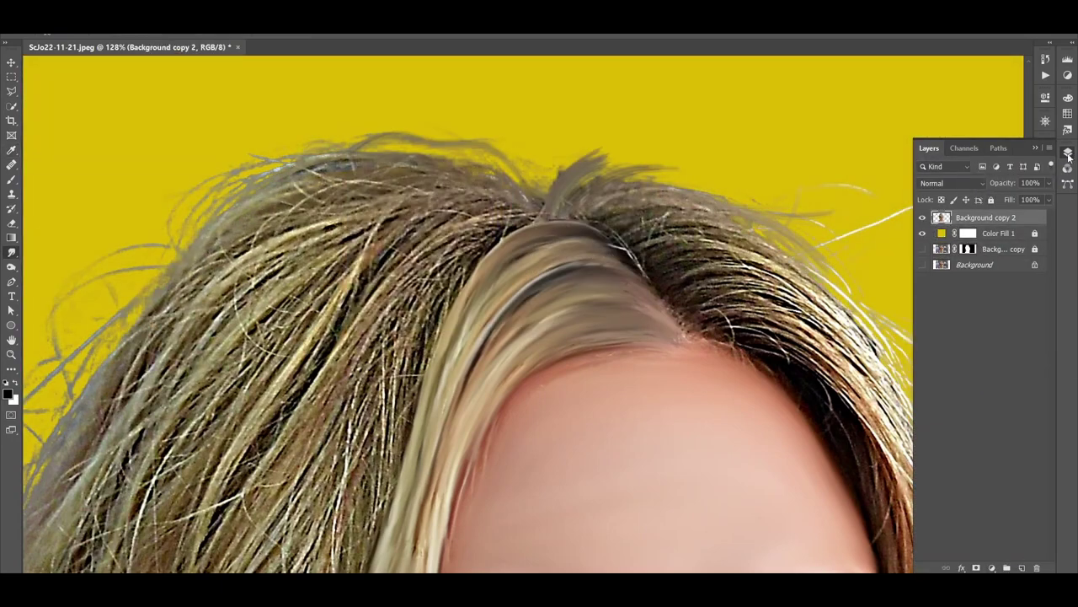
click(1068, 153)
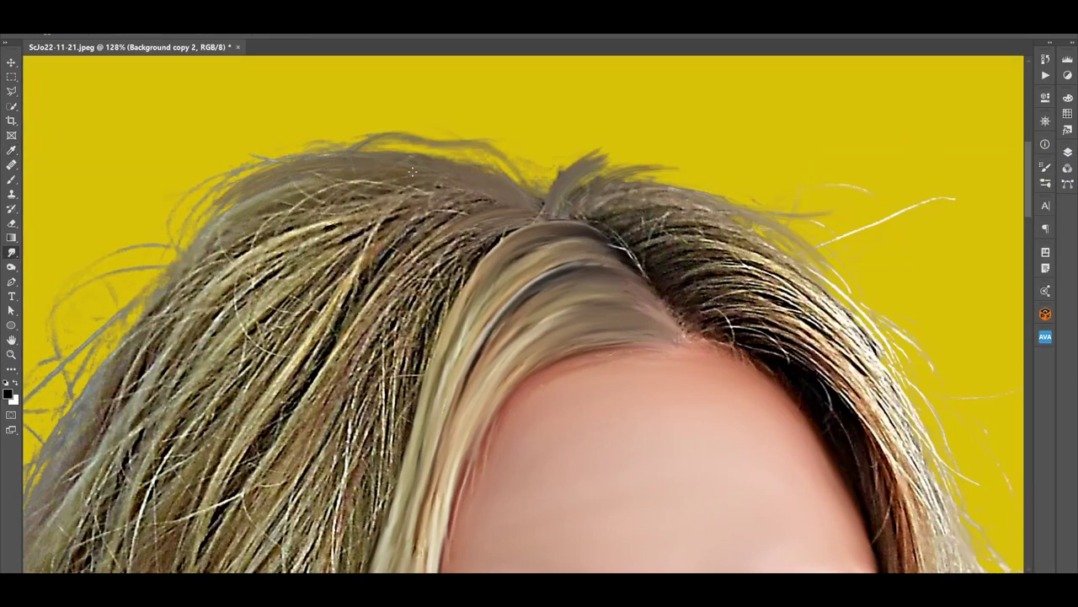
mouse_move(445, 255)
mouse_down()
mouse_move(480, 271)
mouse_move(396, 303)
mouse_move(293, 216)
mouse_move(387, 245)
mouse_move(337, 362)
mouse_move(252, 497)
mouse_up()
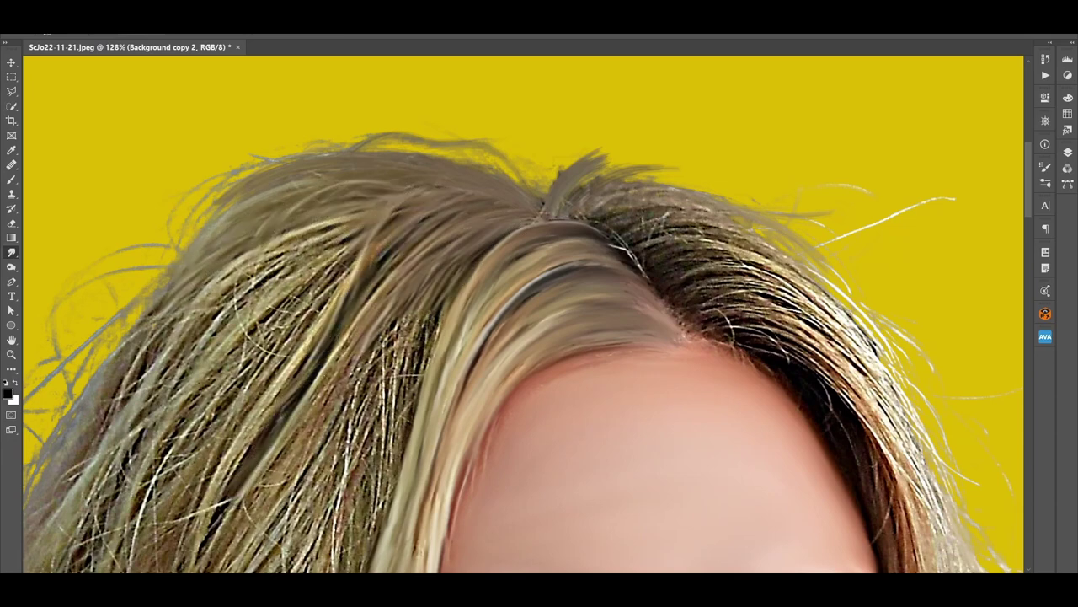
mouse_move(217, 251)
mouse_down()
mouse_move(316, 274)
mouse_move(244, 383)
mouse_up()
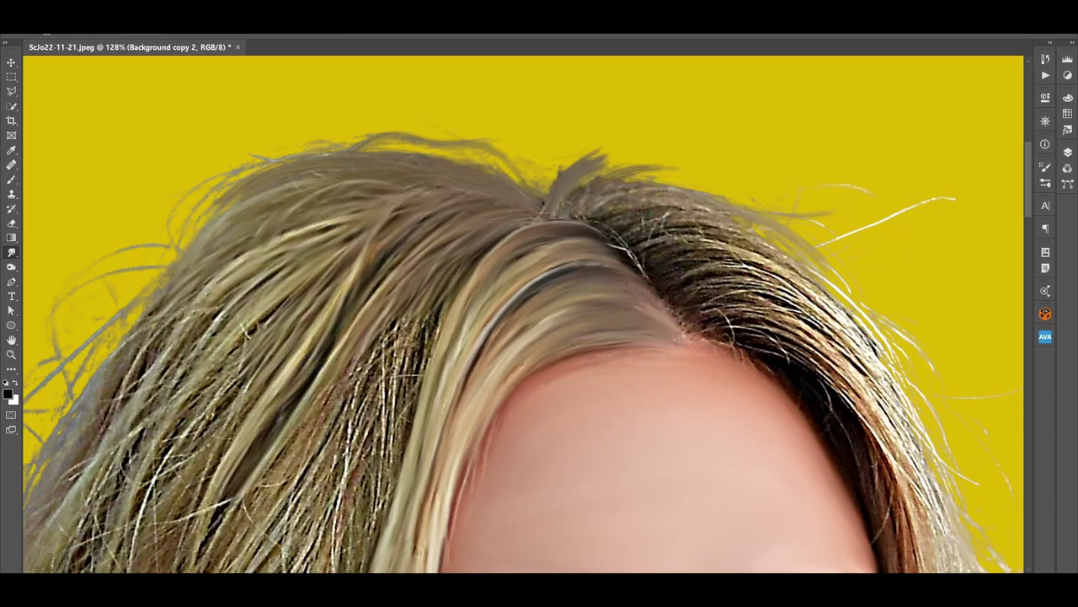
- Smear the hair at the left edge downward and smooth the strands near the parting
drag(239, 287, 135, 337)
drag(168, 299, 83, 463)
drag(169, 363, 72, 502)
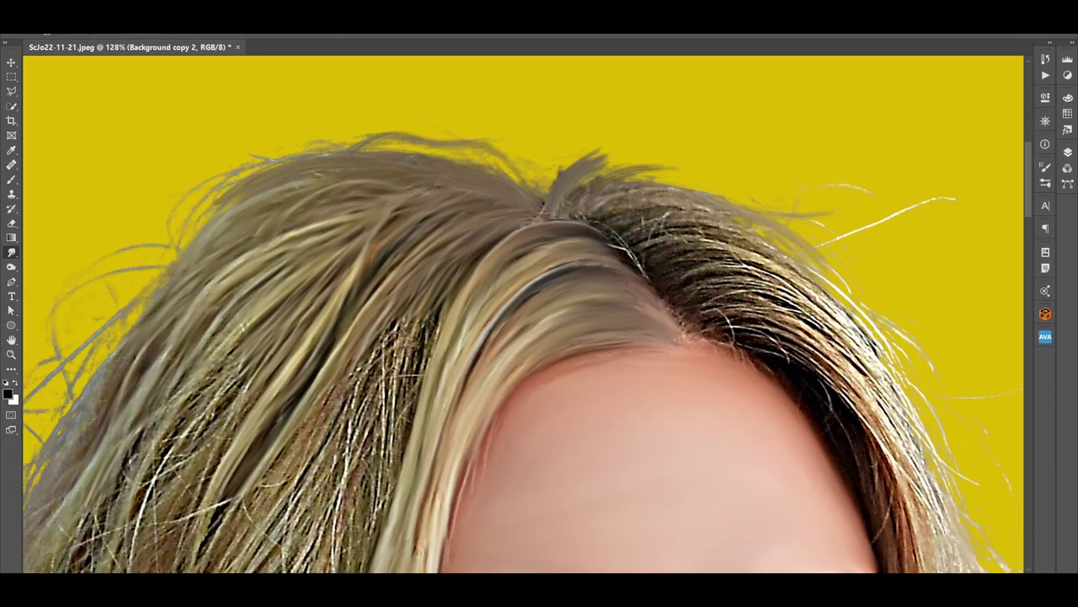
drag(244, 353, 161, 455)
drag(202, 388, 135, 518)
drag(245, 401, 126, 556)
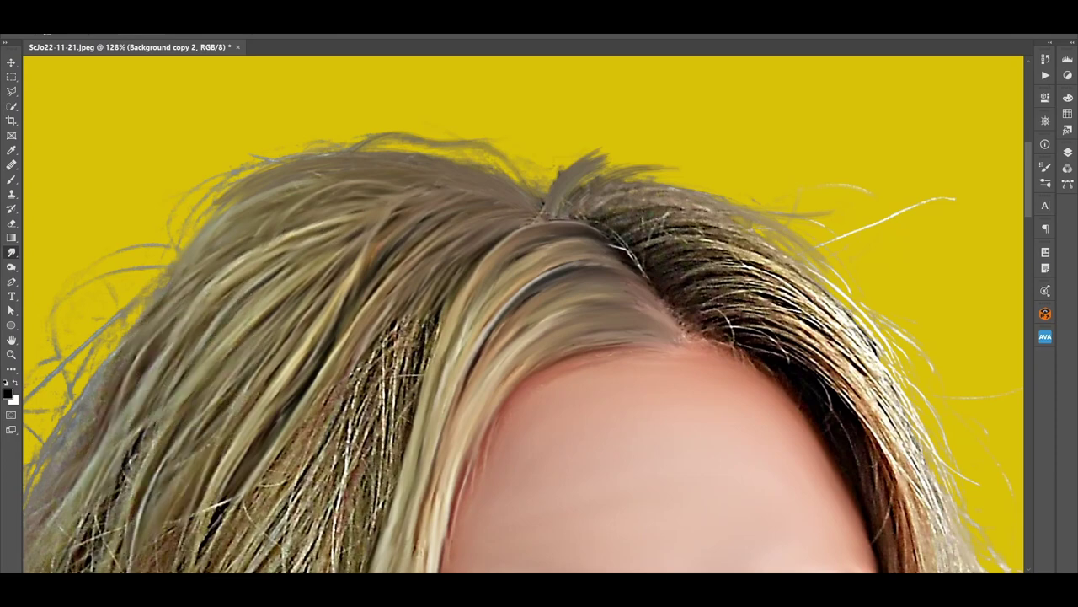
drag(211, 422, 131, 561)
drag(527, 164, 438, 262)
drag(497, 211, 396, 308)
- Smooth the hair near the parting, above the left eye and left of the face
drag(519, 228, 446, 333)
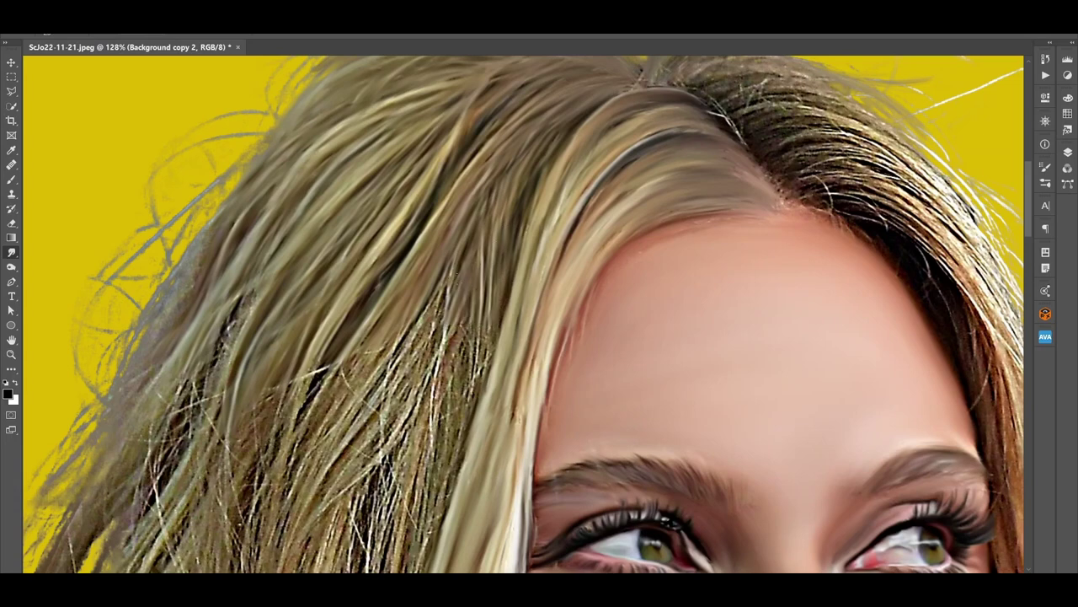
drag(450, 266, 392, 371)
mouse_move(506, 168)
mouse_down()
mouse_move(485, 337)
mouse_move(396, 308)
mouse_up()
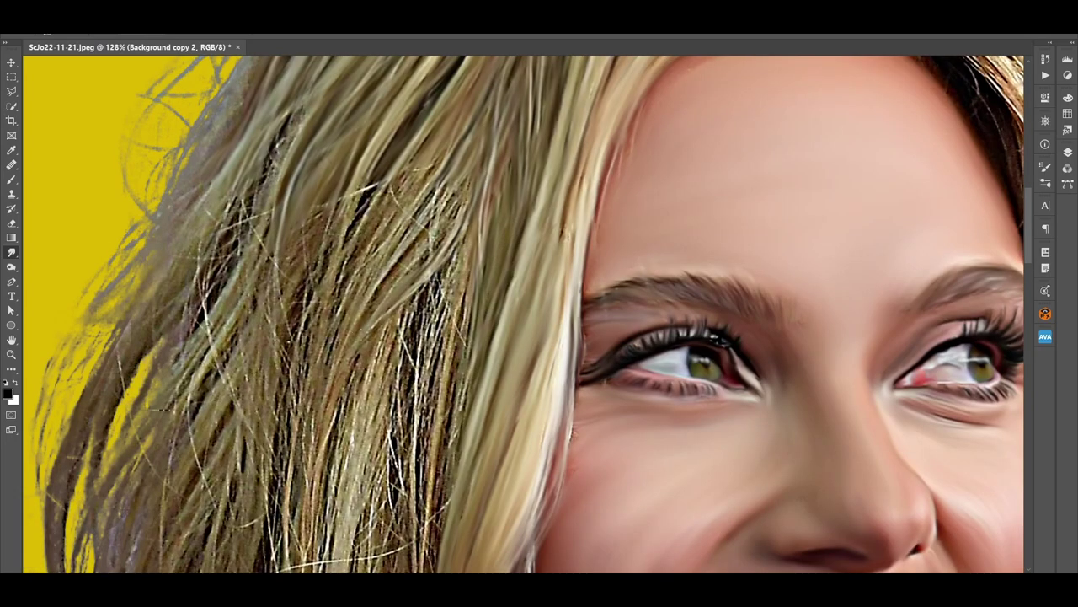
drag(463, 194, 396, 269)
drag(438, 161, 354, 320)
drag(396, 165, 350, 261)
drag(354, 223, 324, 362)
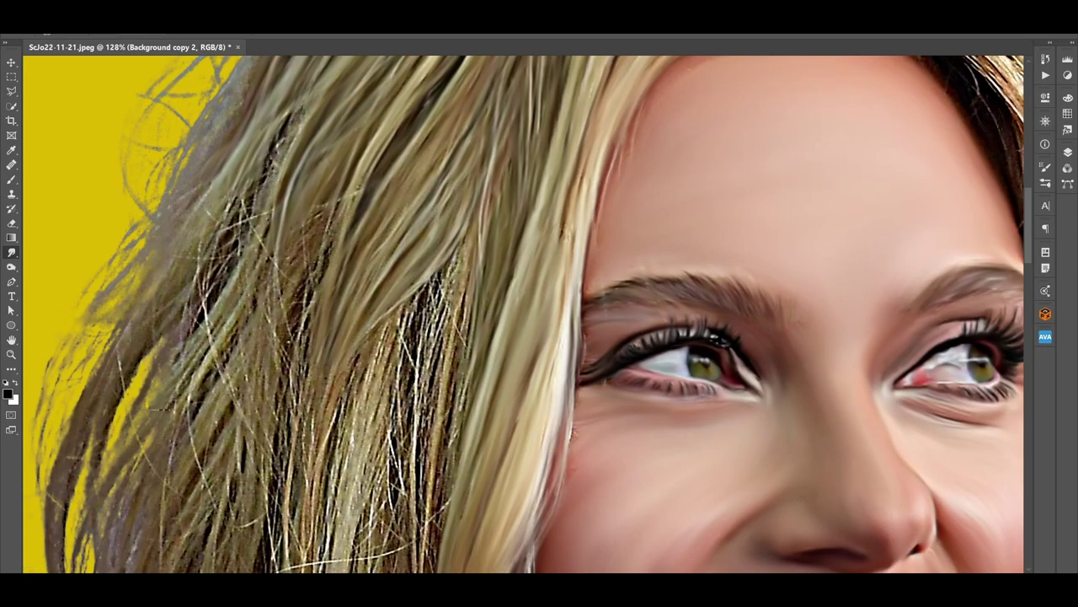
drag(362, 186, 299, 329)
- Smudge the hair falling beside the eye, cheek and jaw into flowing strands
drag(438, 266, 349, 401)
mouse_move(443, 244)
mouse_down()
mouse_move(464, 345)
mouse_move(421, 438)
mouse_up()
drag(412, 328, 366, 388)
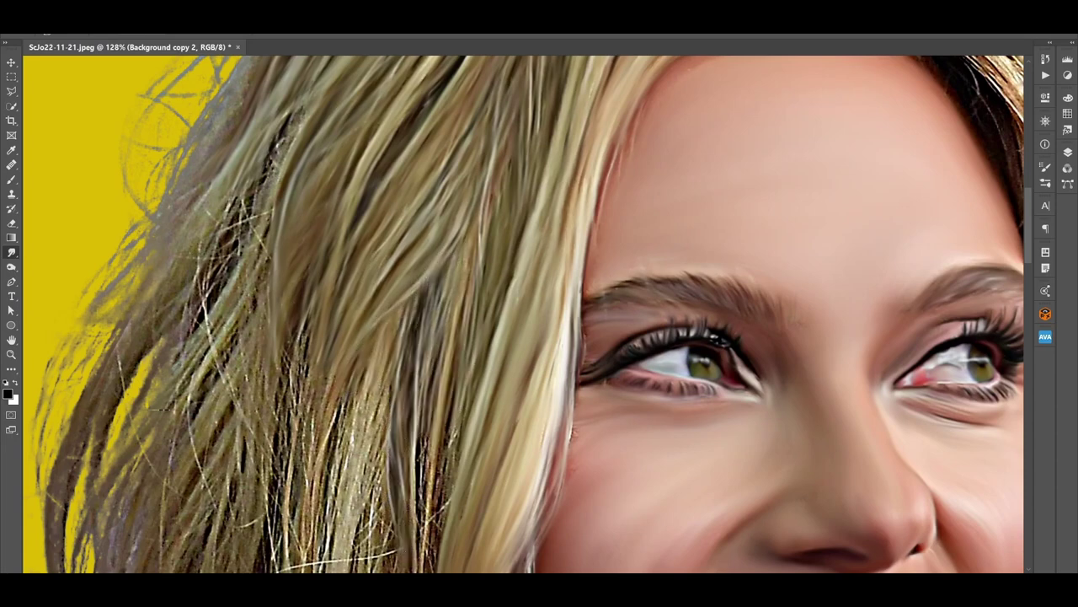
drag(438, 505, 493, 240)
drag(400, 156, 363, 278)
drag(438, 168, 392, 266)
drag(409, 210, 362, 371)
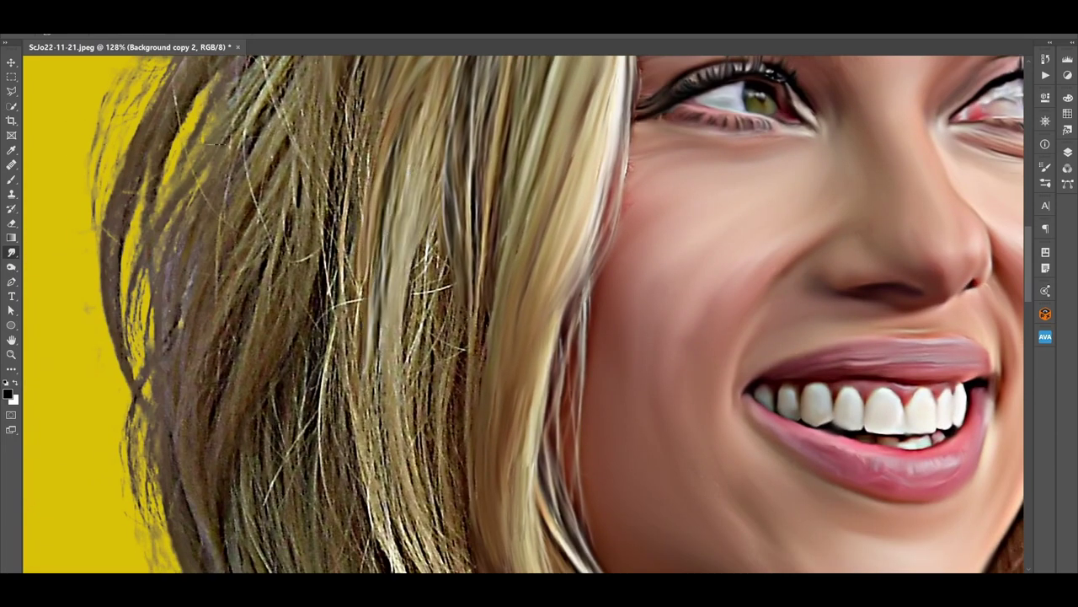
drag(442, 219, 396, 455)
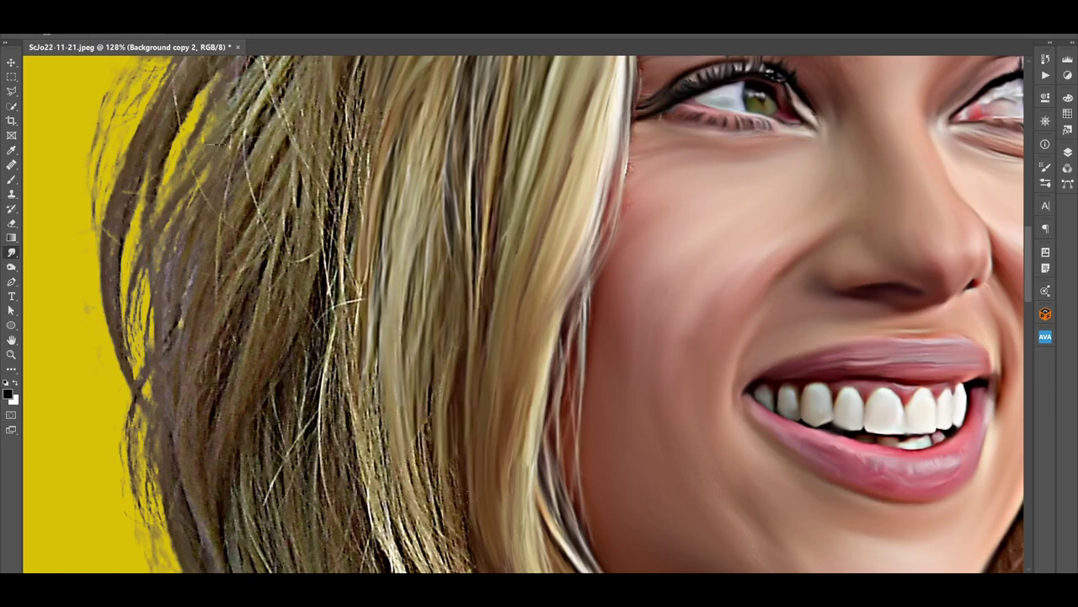
drag(434, 392, 417, 531)
drag(404, 408, 362, 526)
mouse_move(371, 253)
mouse_down()
mouse_move(358, 463)
mouse_move(354, 198)
mouse_up()
- Smudge the hair strands beside the jaw and chin into smooth streaks
drag(422, 244, 353, 341)
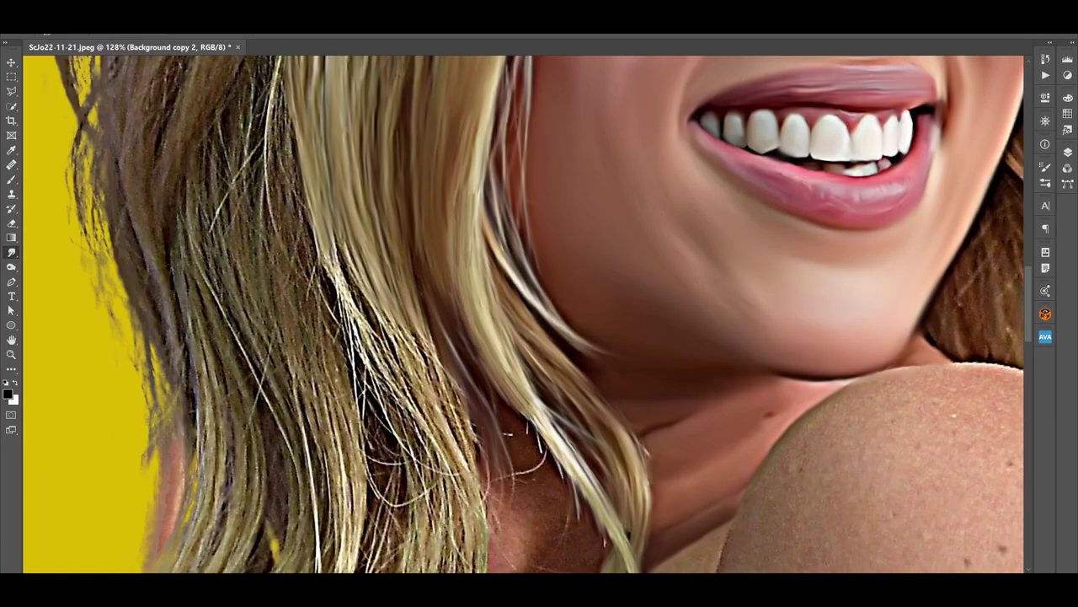
drag(362, 244, 396, 379)
mouse_move(379, 286)
mouse_down()
mouse_move(455, 421)
mouse_move(471, 531)
mouse_up()
drag(421, 379, 388, 430)
drag(506, 421, 506, 274)
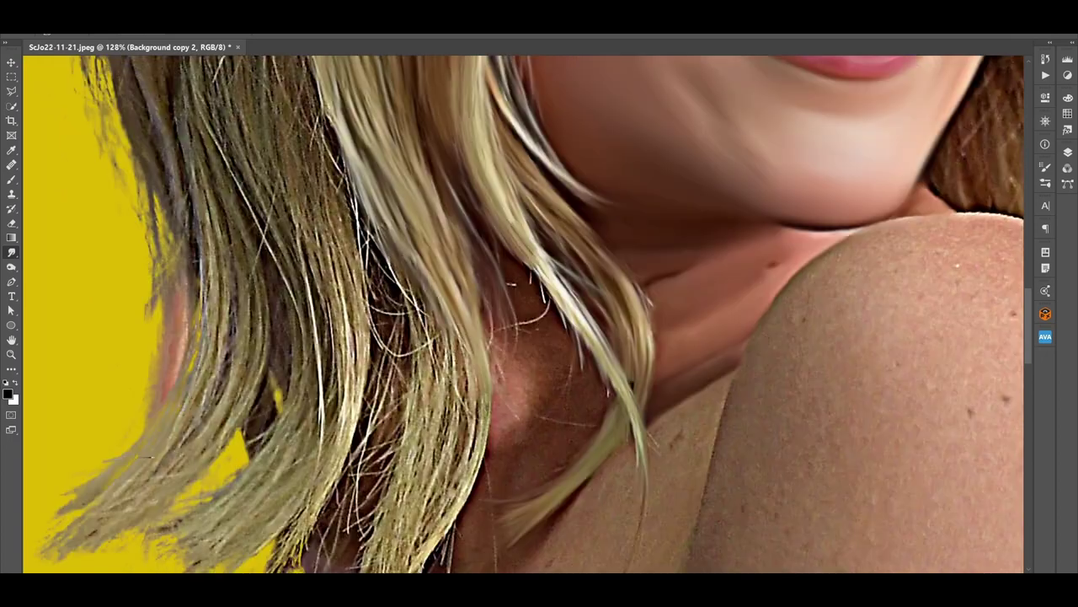
- Smooth the strands over the neck and taper the blond strand downward
drag(434, 287, 463, 446)
drag(446, 396, 471, 540)
drag(505, 379, 573, 269)
drag(506, 151, 467, 299)
drag(514, 224, 489, 371)
drag(472, 287, 447, 455)
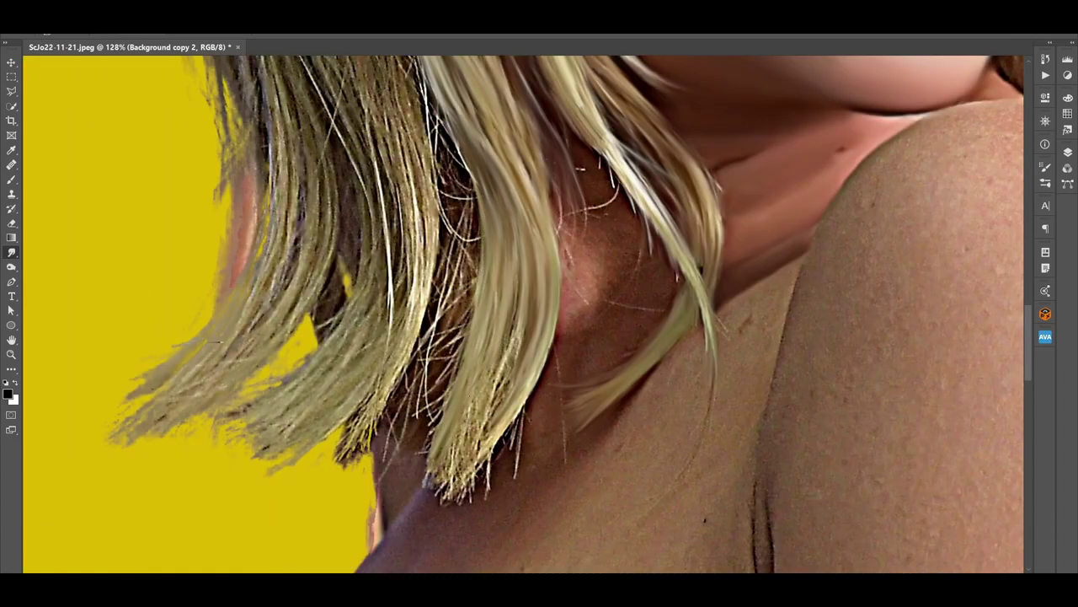
drag(509, 278, 489, 455)
drag(498, 396, 446, 493)
drag(531, 383, 472, 506)
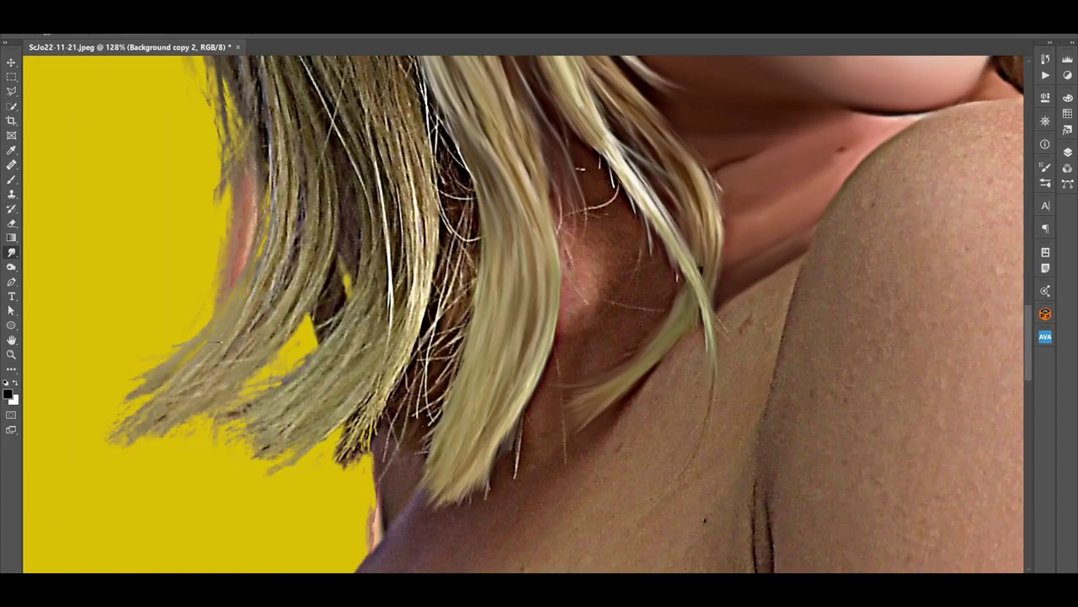
- Blend away the fine dark strands and smooth the hair over the neck
drag(425, 333, 371, 442)
drag(459, 362, 396, 455)
drag(446, 97, 421, 380)
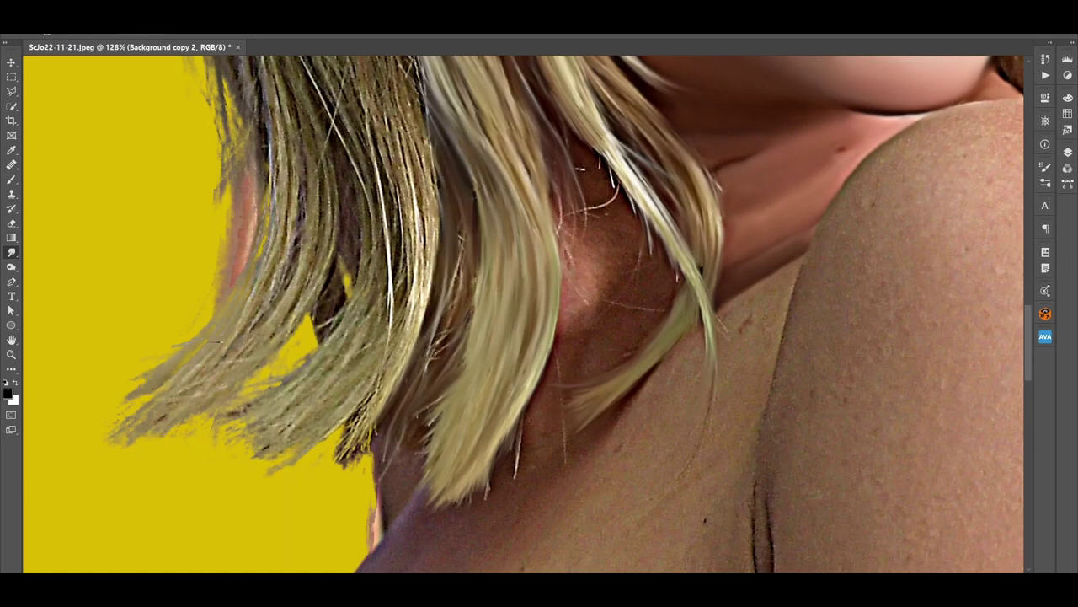
drag(446, 223, 463, 370)
drag(434, 307, 337, 463)
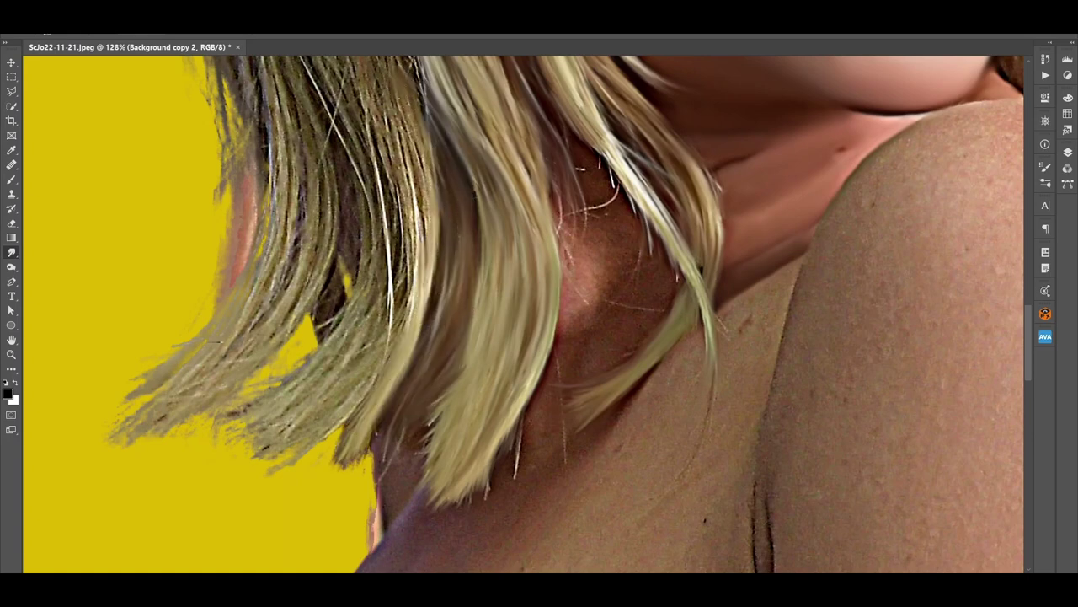
- Pull the hair tips into the yellow background, sweep strands upward, and cover the yellow gap
drag(337, 421, 270, 467)
drag(244, 413, 245, 472)
drag(337, 472, 388, 320)
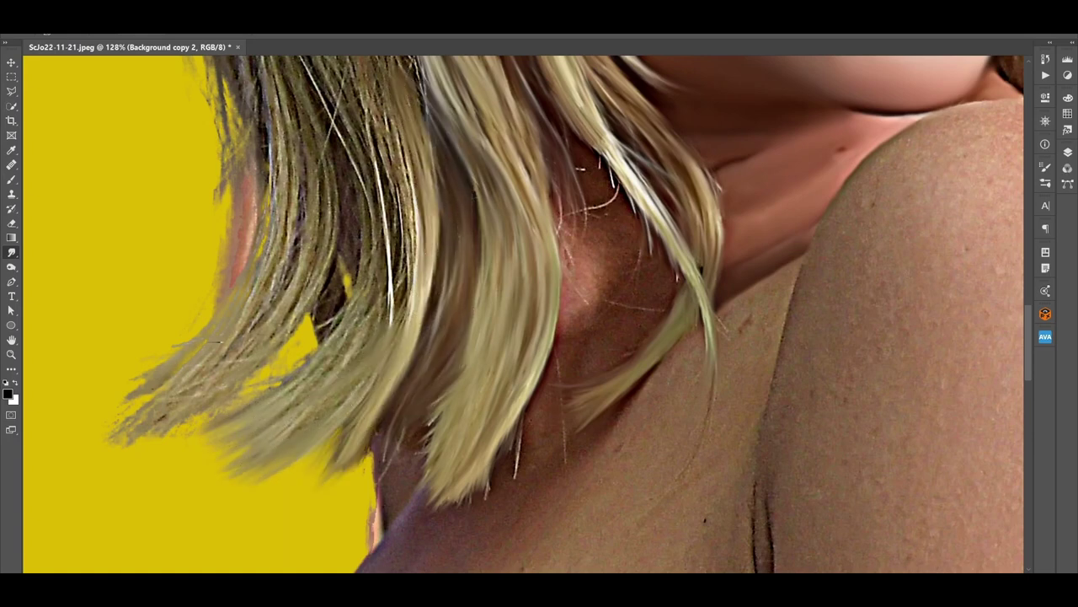
drag(294, 421, 354, 316)
mouse_move(345, 354)
mouse_down()
mouse_move(396, 270)
mouse_move(383, 118)
mouse_up()
drag(219, 193, 391, 215)
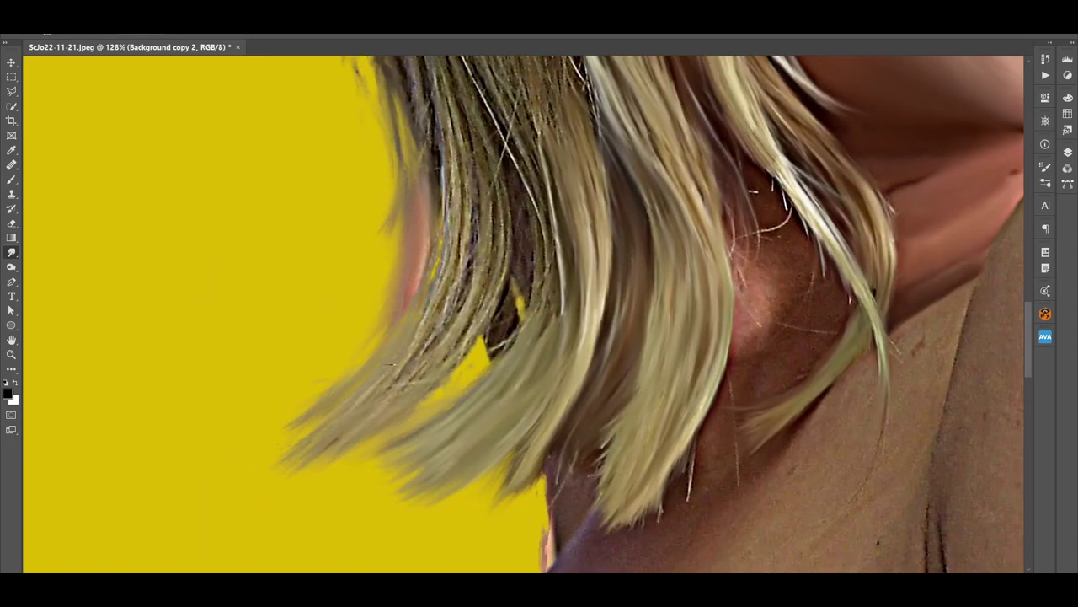
drag(476, 337, 396, 362)
- Smooth the lower strands into painted streaks and reshape the hair above the shoulder
drag(529, 161, 505, 362)
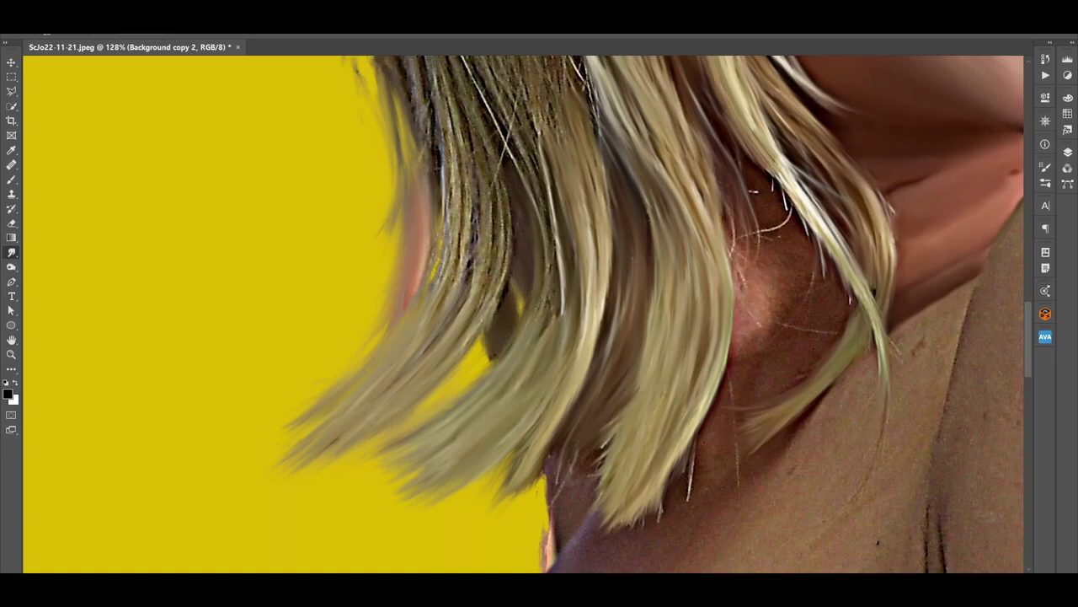
drag(523, 253, 535, 354)
drag(547, 190, 573, 413)
drag(599, 126, 569, 244)
drag(514, 144, 506, 321)
mouse_move(509, 219)
mouse_down()
mouse_move(493, 438)
mouse_move(455, 287)
mouse_up()
mouse_move(455, 337)
mouse_down()
mouse_move(459, 168)
mouse_move(489, 303)
mouse_up()
drag(488, 278, 463, 447)
- Smooth the strands along the left hair edge and blend the dark strands into streaks
drag(320, 130, 332, 257)
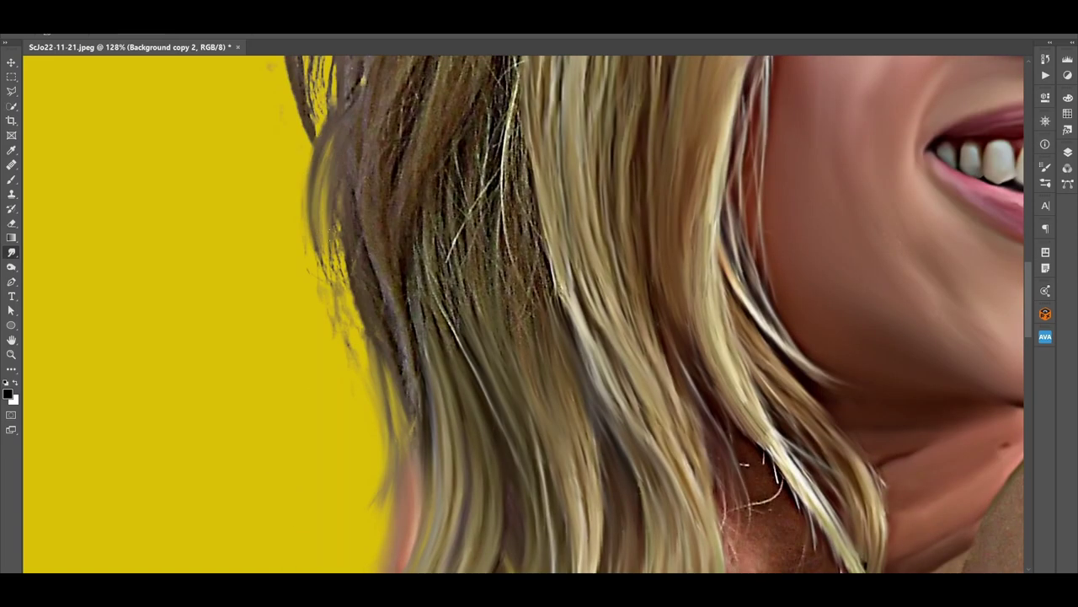
drag(328, 202, 345, 337)
drag(413, 421, 354, 193)
drag(396, 278, 426, 366)
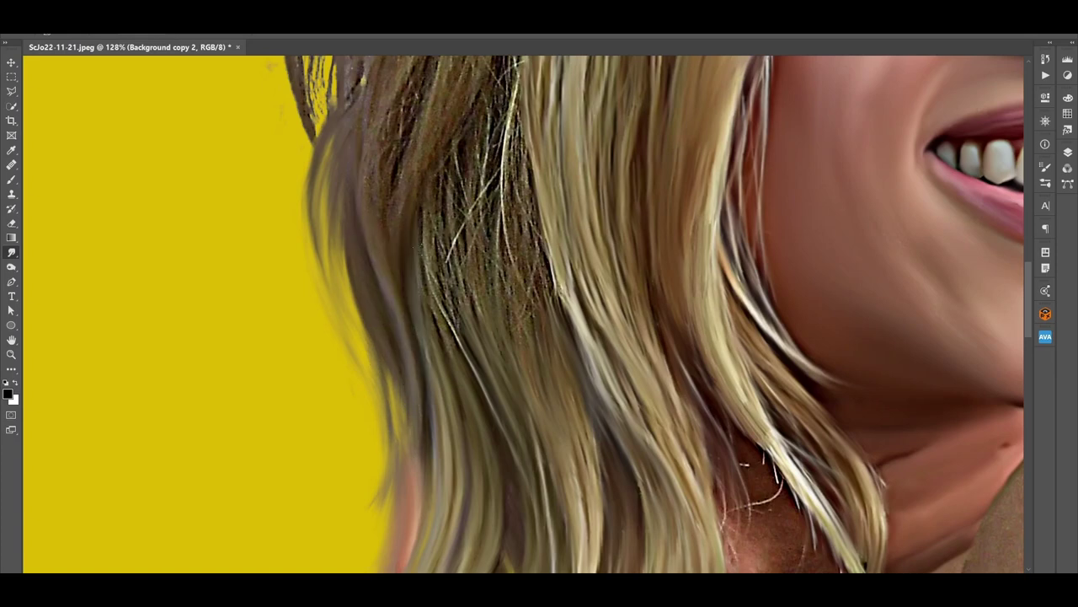
drag(421, 228, 464, 362)
drag(464, 181, 514, 333)
- Smooth the dark wispy strands higher up and reshape the hair beside the face
mouse_move(497, 269)
mouse_down()
mouse_move(502, 75)
mouse_move(443, 203)
mouse_up()
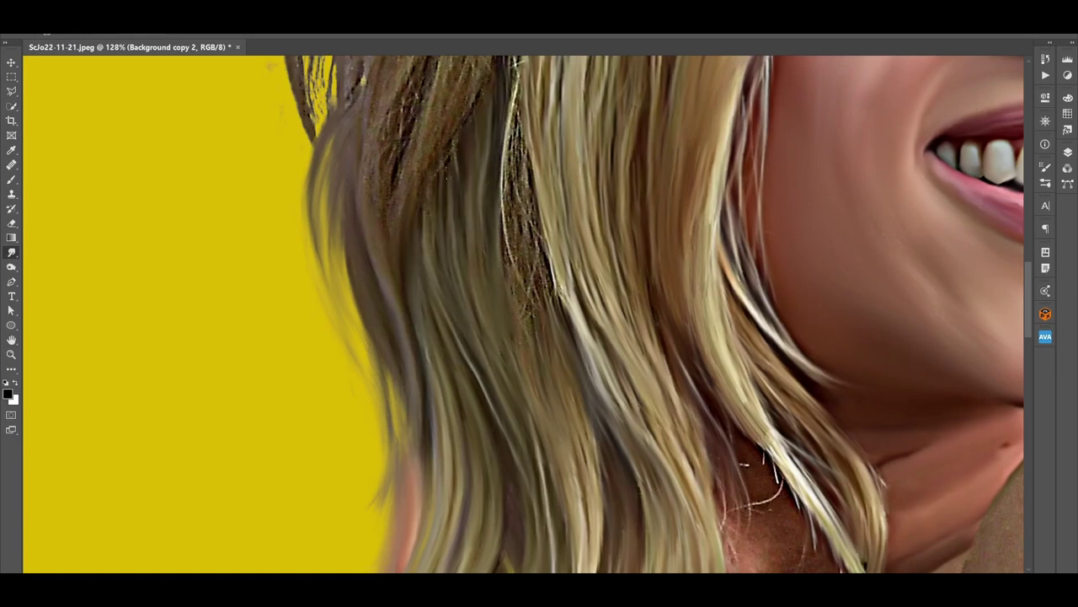
drag(514, 101, 526, 198)
drag(506, 160, 556, 312)
scroll(523, 312, up, 5)
scroll(522, 311, up, 3)
drag(582, 160, 543, 337)
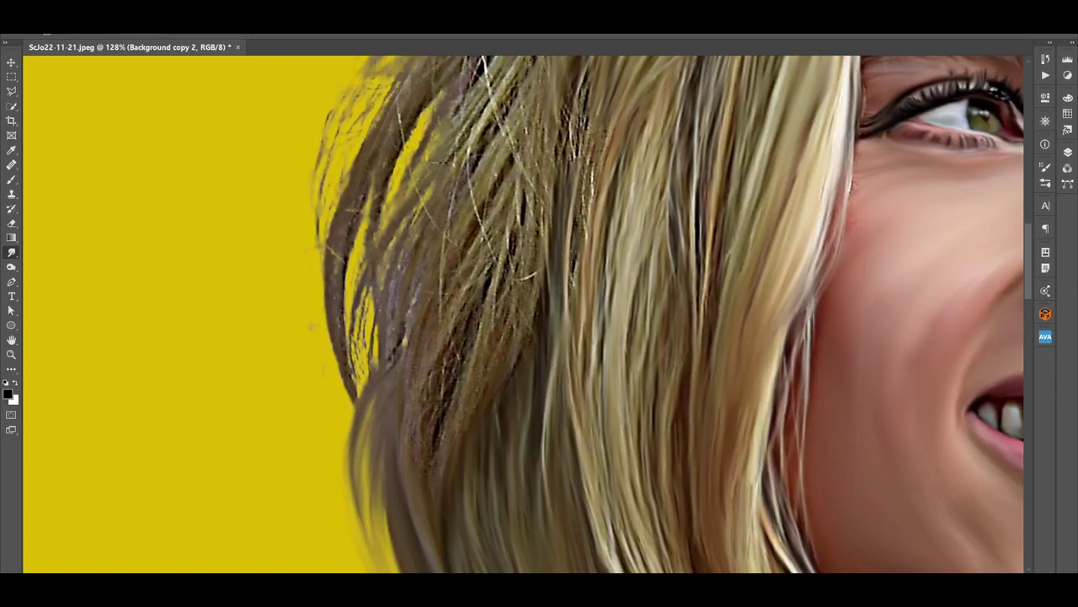
drag(598, 126, 573, 304)
drag(594, 68, 527, 320)
- Turn the wispy dark strands into broader streaks near the left hair edge
drag(531, 147, 505, 337)
drag(539, 118, 509, 269)
drag(514, 215, 450, 396)
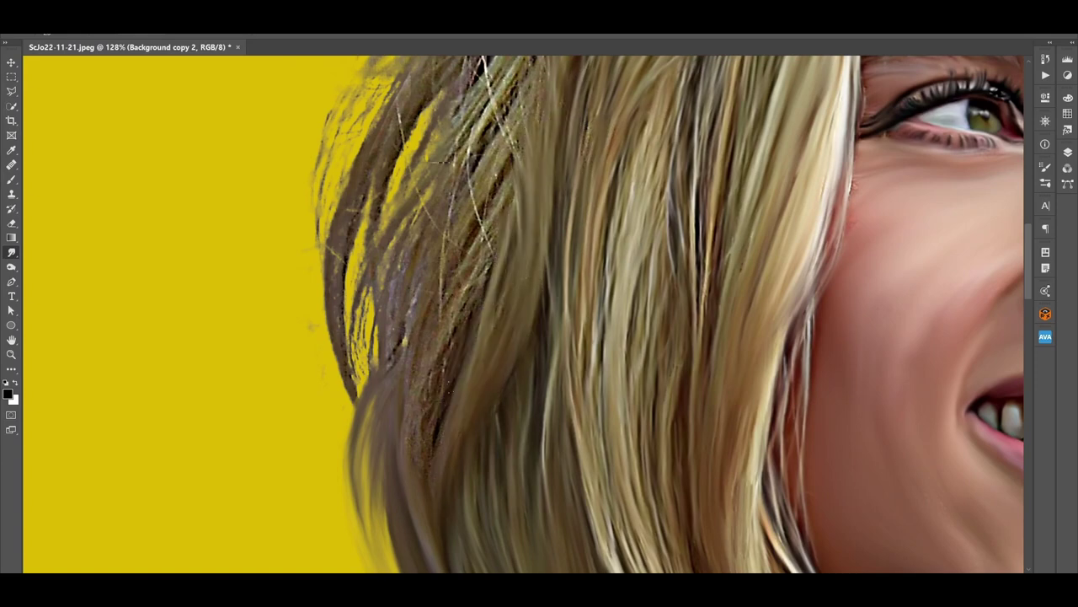
drag(509, 152, 429, 422)
scroll(522, 312, up, 2)
scroll(522, 312, left, 3)
drag(505, 231, 467, 413)
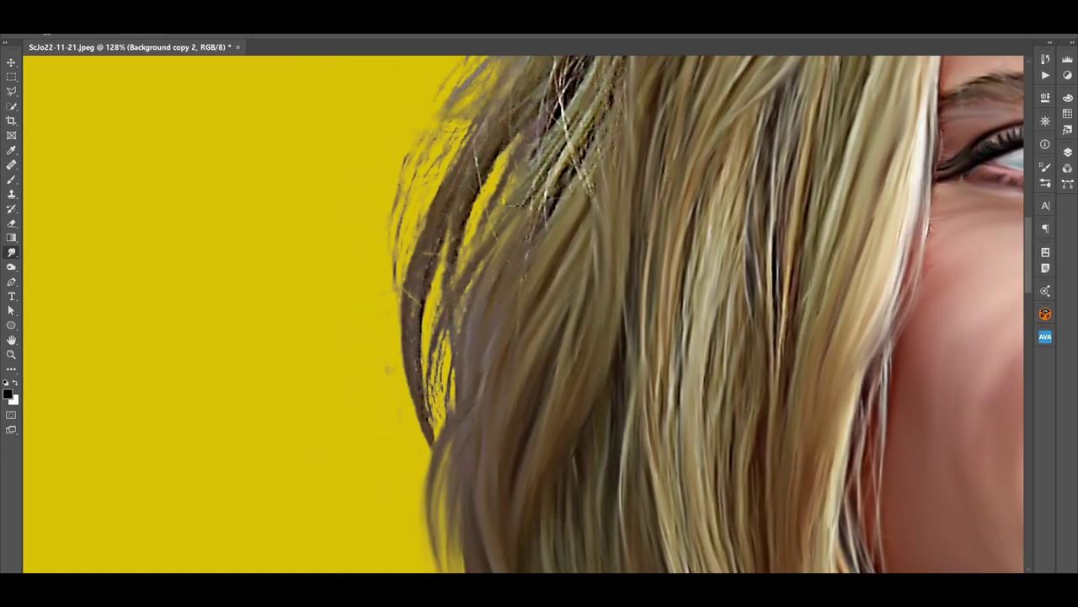
drag(552, 198, 447, 434)
- Smear the wispy strands along the left edge and reshape them up to the crown
drag(476, 143, 426, 446)
drag(505, 126, 438, 362)
drag(498, 177, 447, 354)
mouse_move(581, 130)
mouse_down()
mouse_move(527, 210)
mouse_move(548, 224)
mouse_up()
drag(417, 291, 404, 388)
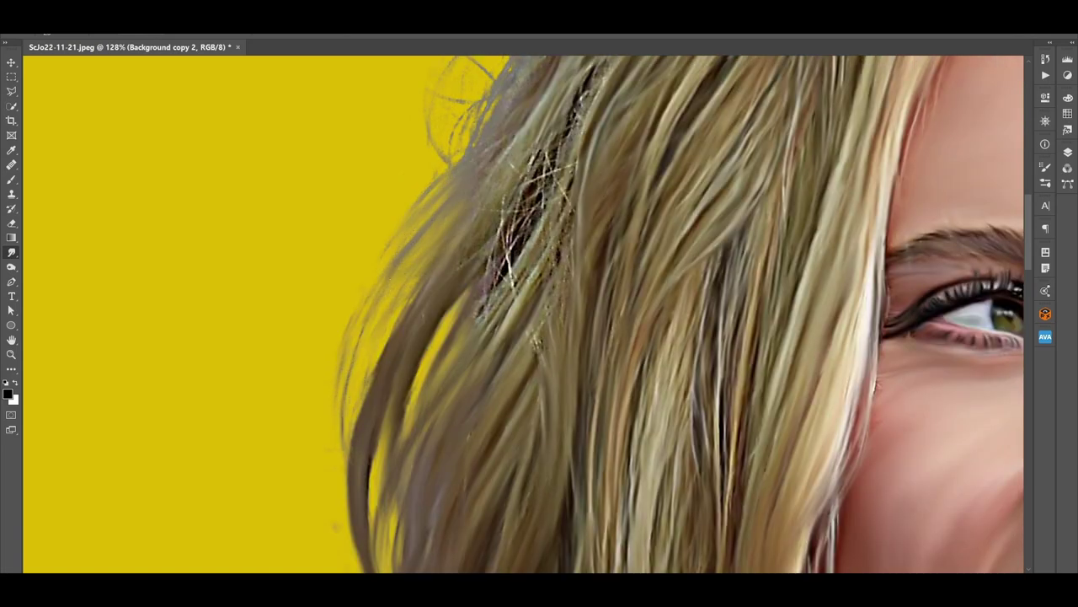
scroll(522, 312, up, 3)
scroll(522, 312, right, 2)
drag(505, 270, 438, 430)
drag(480, 253, 421, 422)
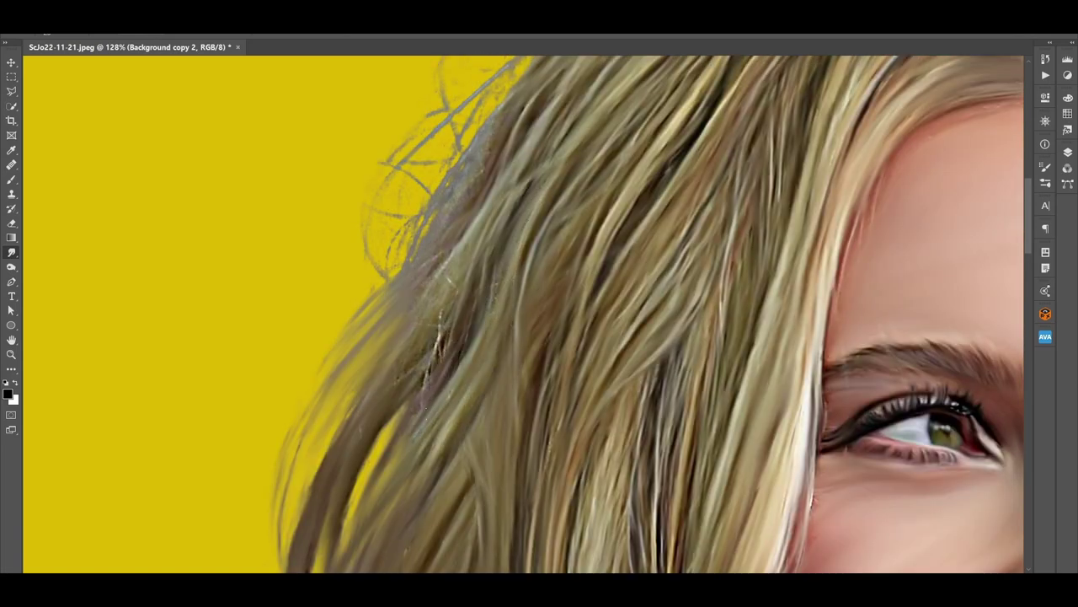
scroll(446, 192, up, 4)
scroll(447, 192, right, 1)
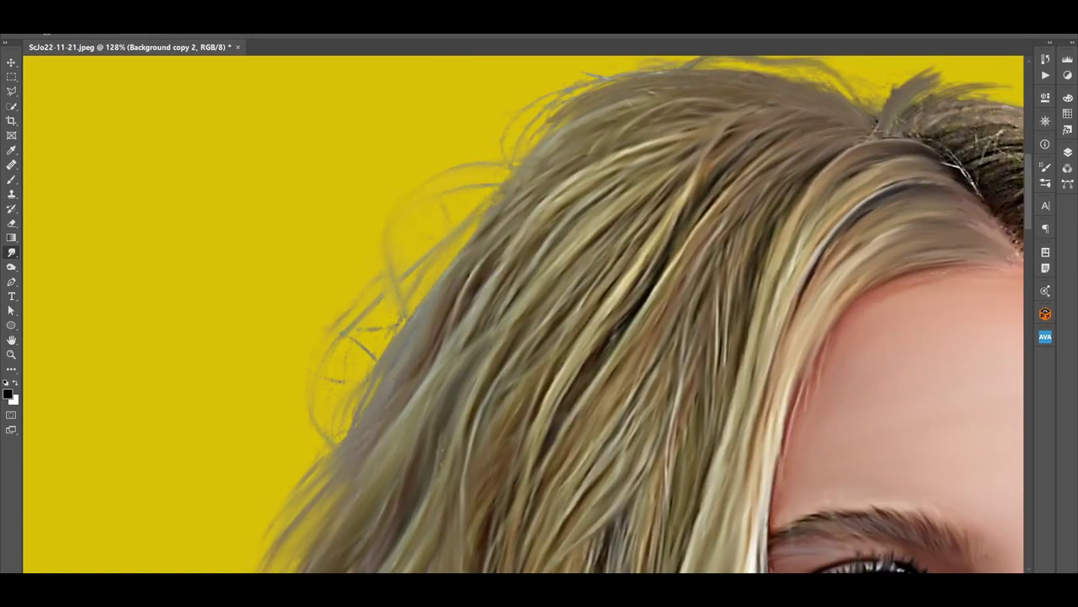
- Smudge the dark hair at the parting into the blonde and lighten the right strands
scroll(455, 204, up, 3)
scroll(454, 205, right, 3)
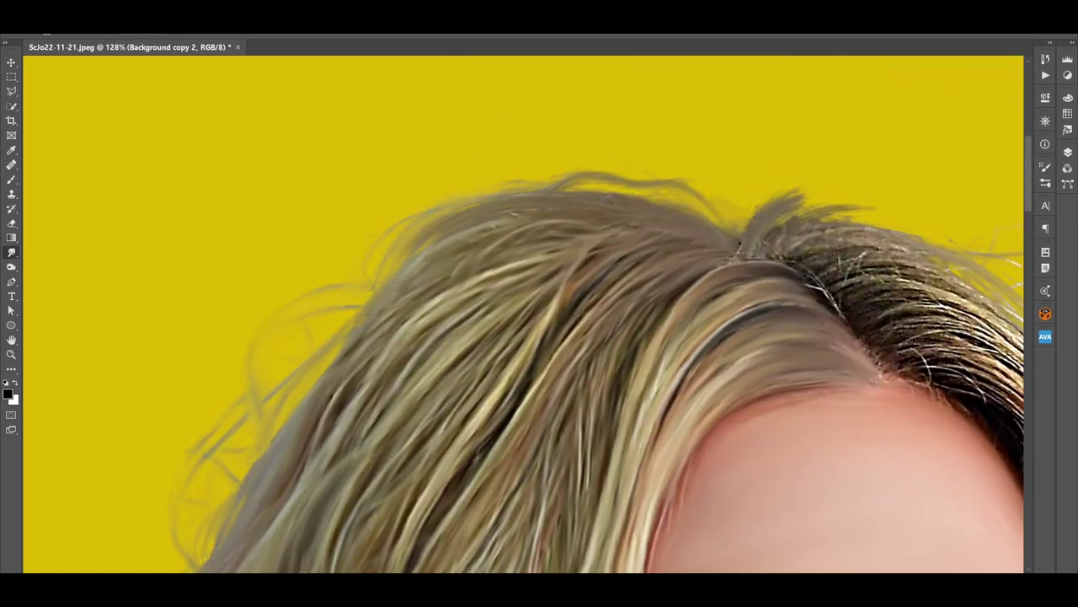
scroll(522, 354, right, 6)
scroll(522, 354, down, 1)
drag(594, 224, 758, 329)
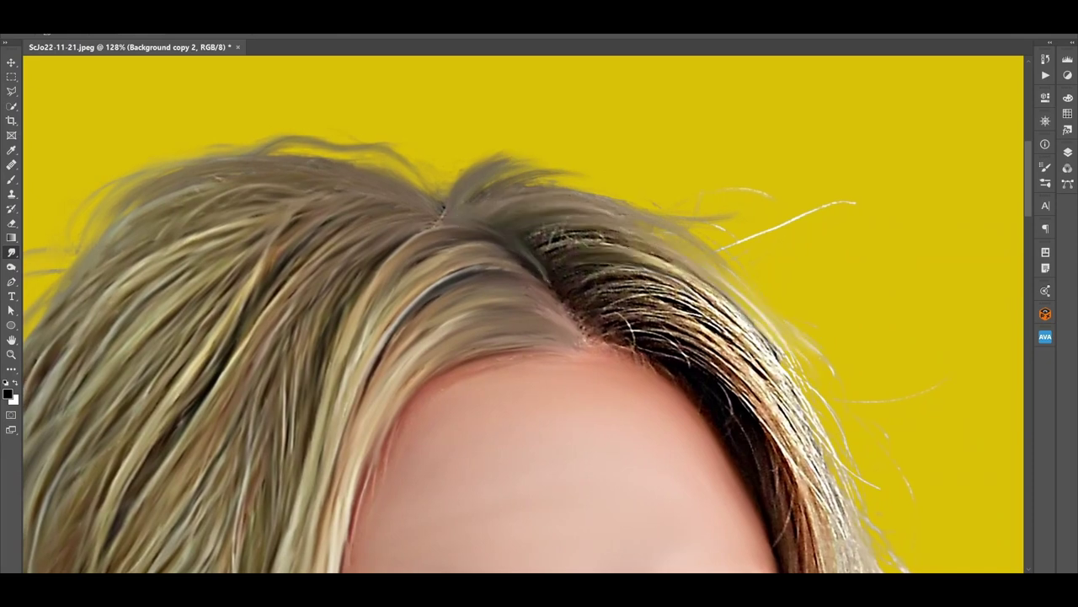
mouse_move(539, 232)
mouse_down()
mouse_move(623, 329)
mouse_move(682, 294)
mouse_move(732, 371)
mouse_up()
scroll(732, 371, down, 5)
scroll(732, 372, right, 5)
mouse_move(548, 206)
mouse_down()
mouse_move(649, 337)
mouse_move(624, 371)
mouse_up()
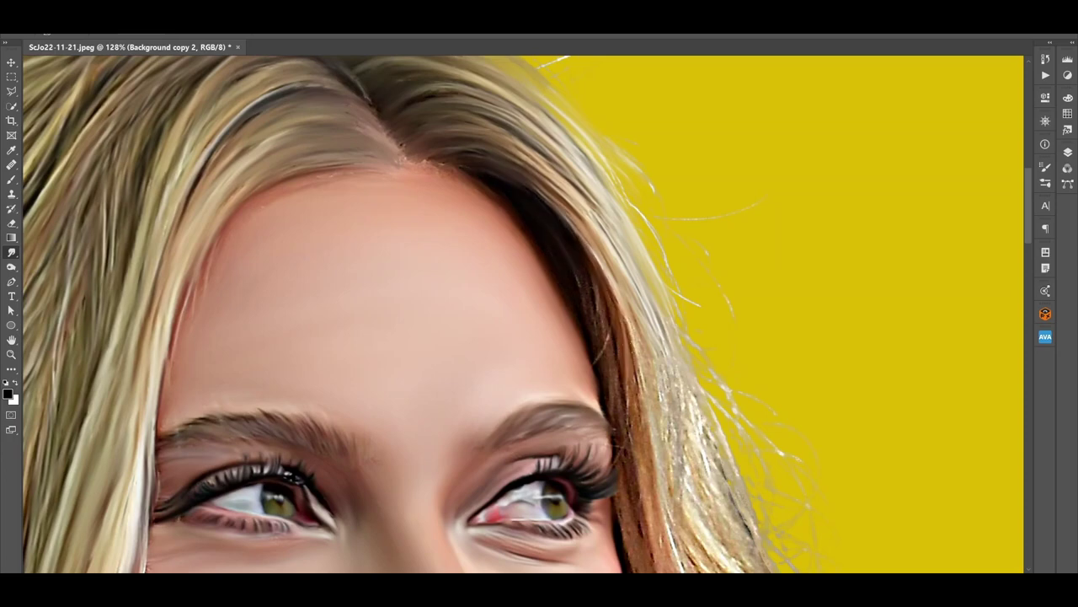
- Blend the remaining dark brown strands down the right side into the blonde hair
scroll(611, 346, down, 5)
scroll(611, 346, right, 2)
scroll(527, 315, up, 1)
scroll(528, 315, right, 1)
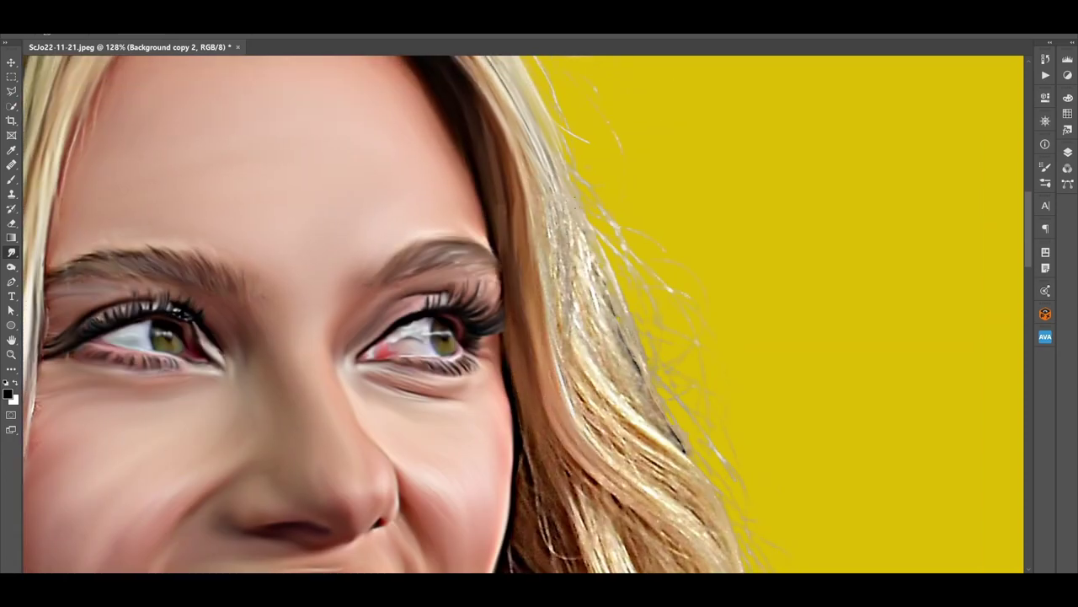
drag(570, 320, 611, 429)
drag(569, 392, 712, 535)
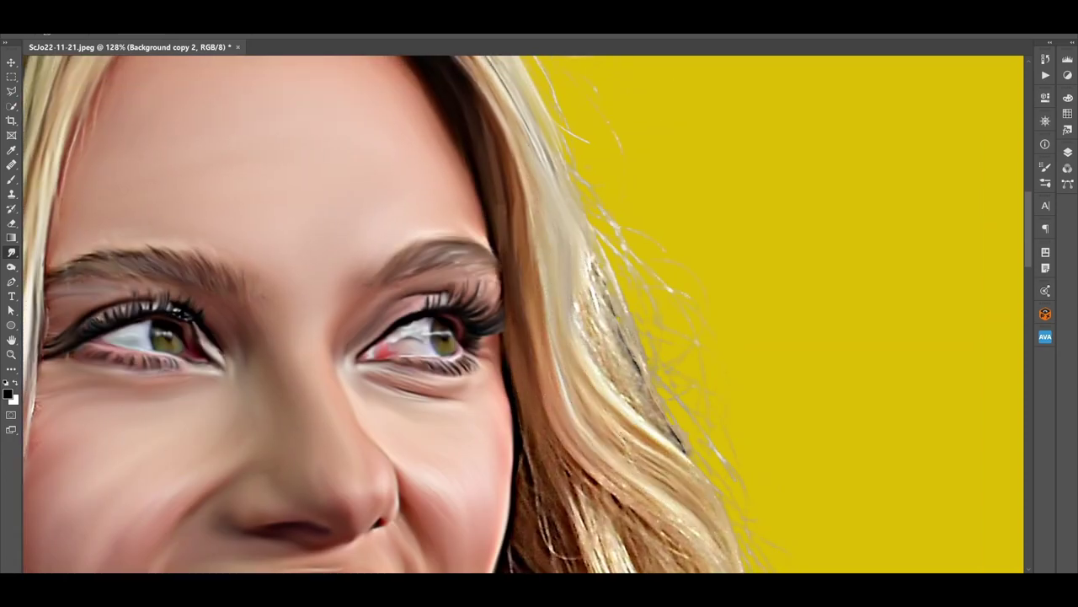
drag(607, 426, 670, 485)
drag(590, 257, 594, 379)
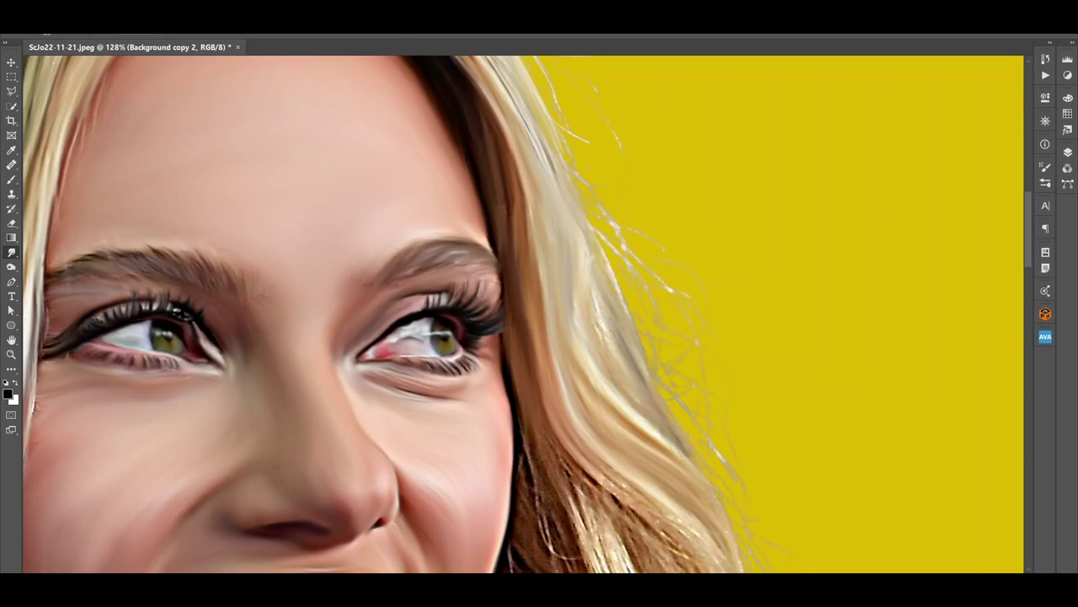
- Fit the whole portrait on screen, then begin smearing the hair right of the face along its flow
key(ctrl+0)
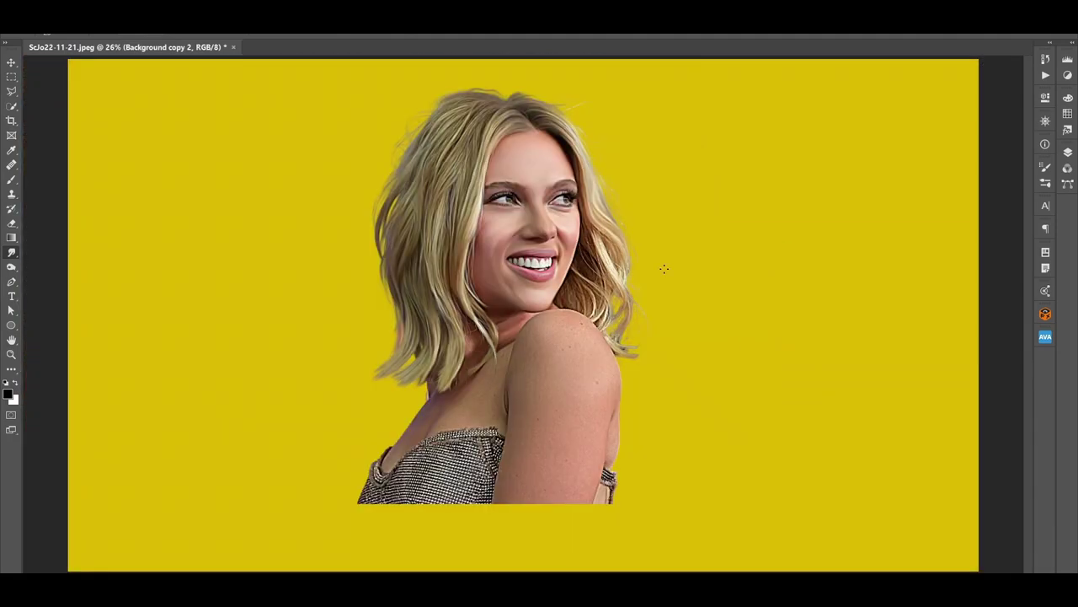
key(e)
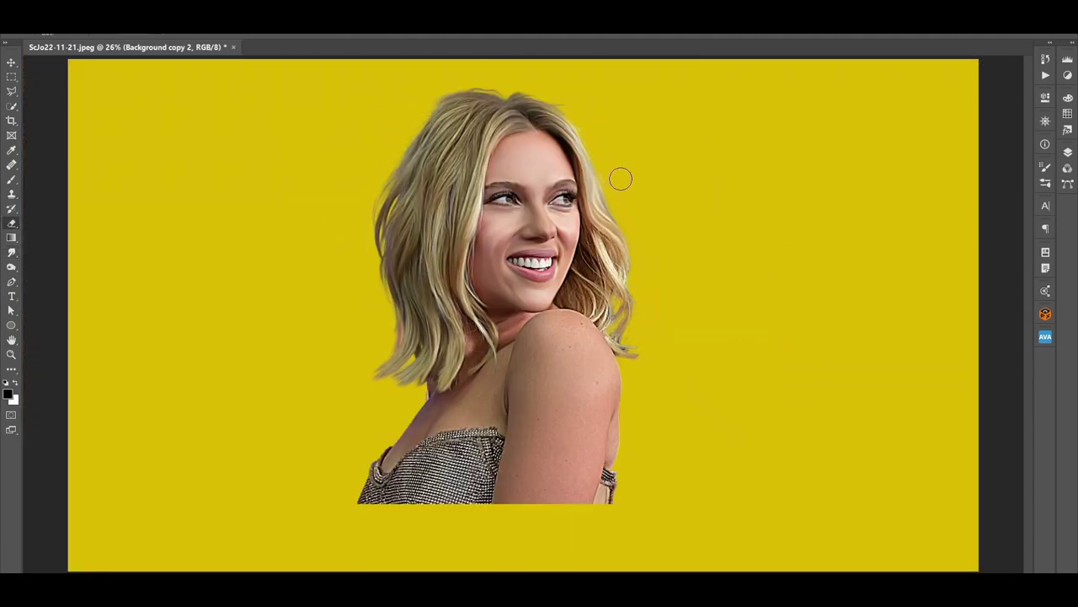
scroll(548, 217, up, 5)
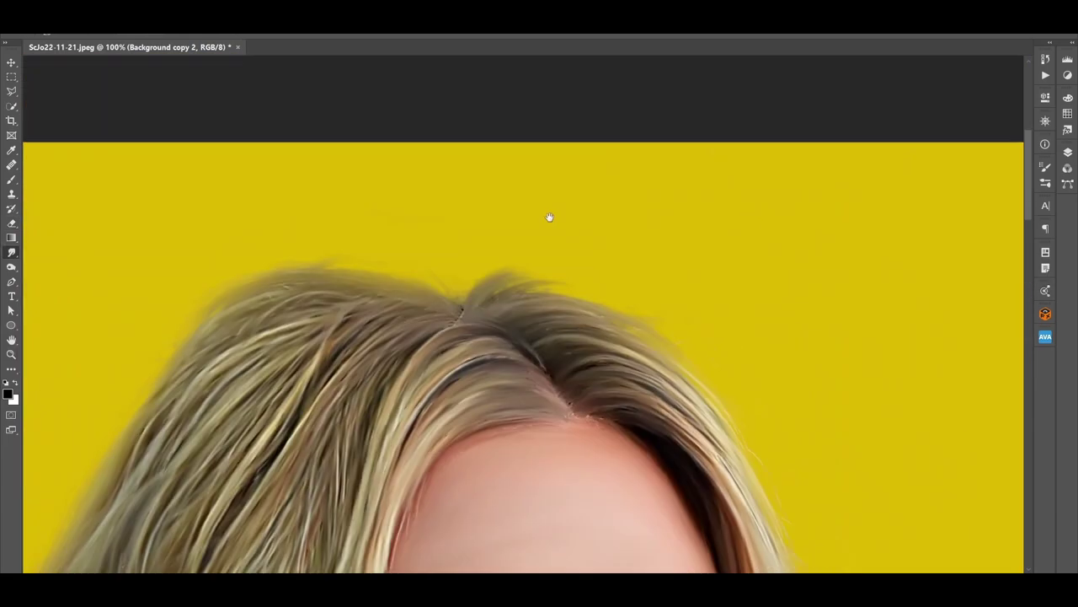
scroll(548, 217, down, 5)
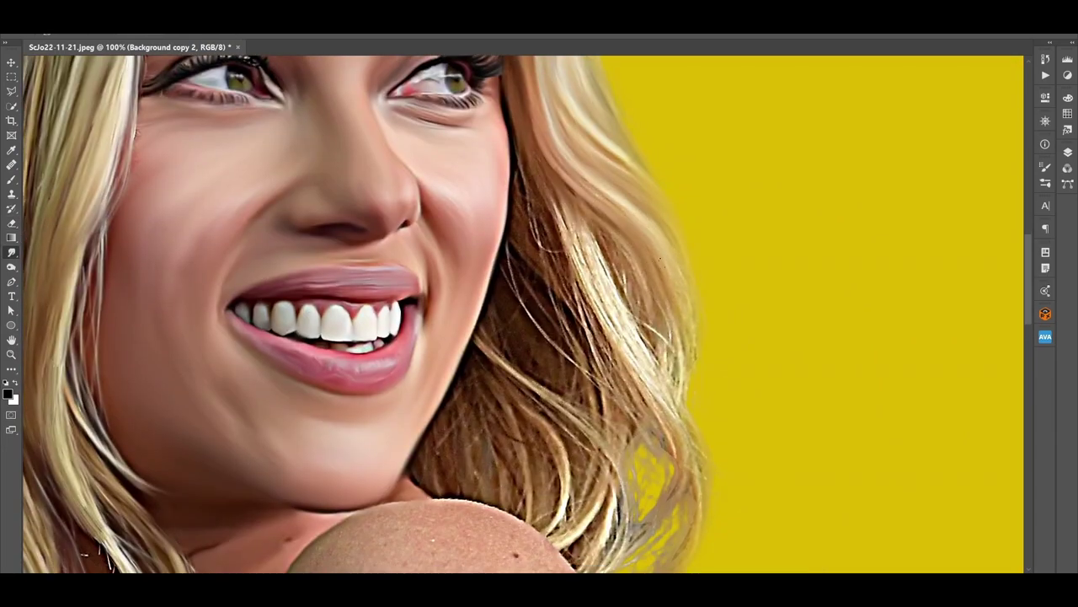
drag(615, 290, 552, 198)
- Smudge the hair right of the face down to the ends near the shoulder
drag(594, 312, 518, 164)
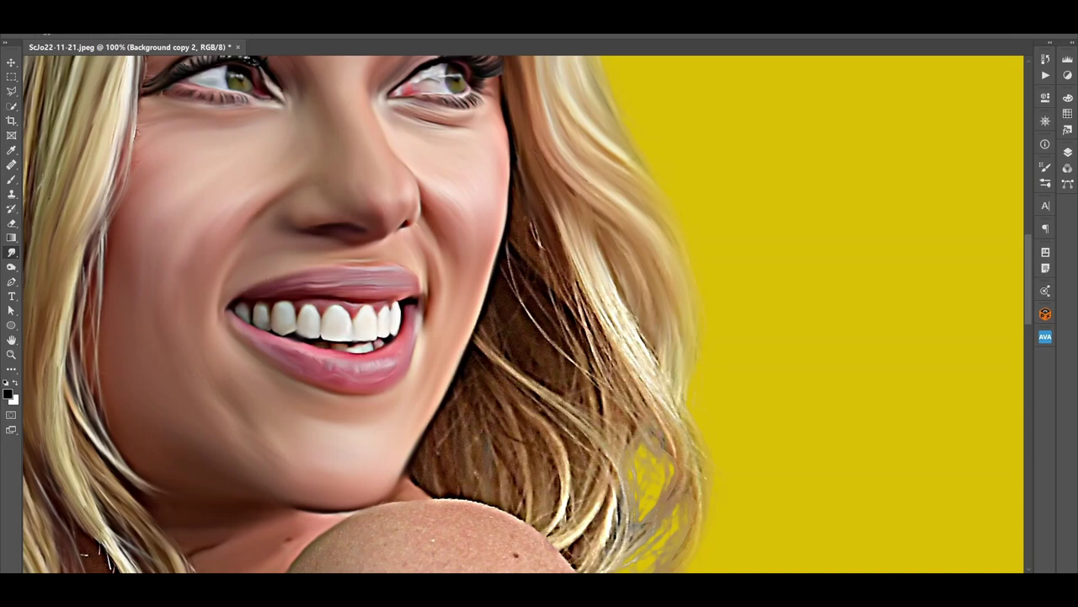
drag(594, 325, 564, 240)
drag(641, 434, 581, 320)
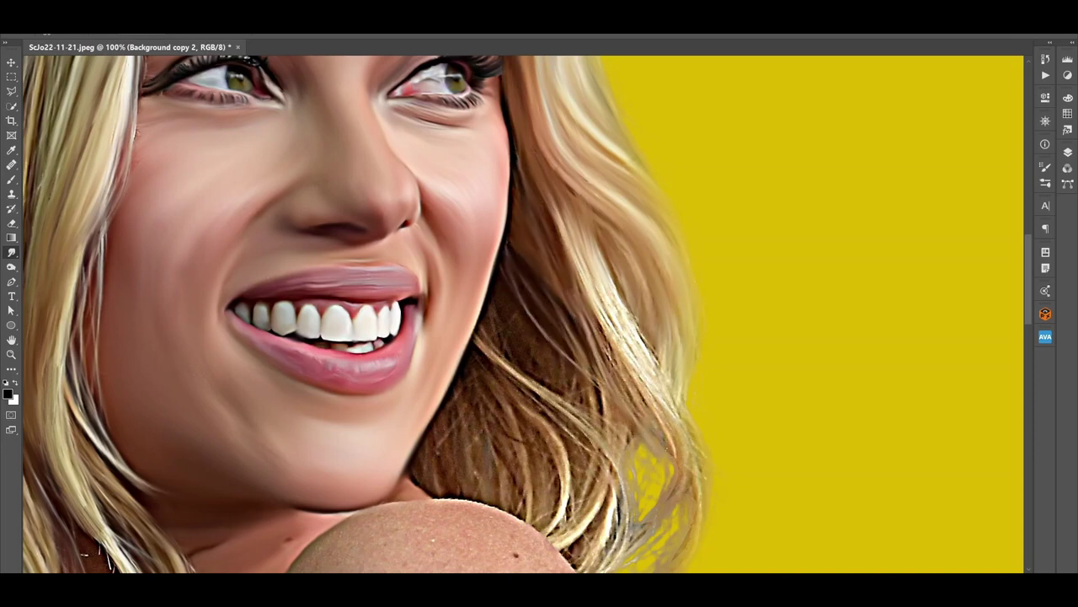
drag(649, 413, 600, 257)
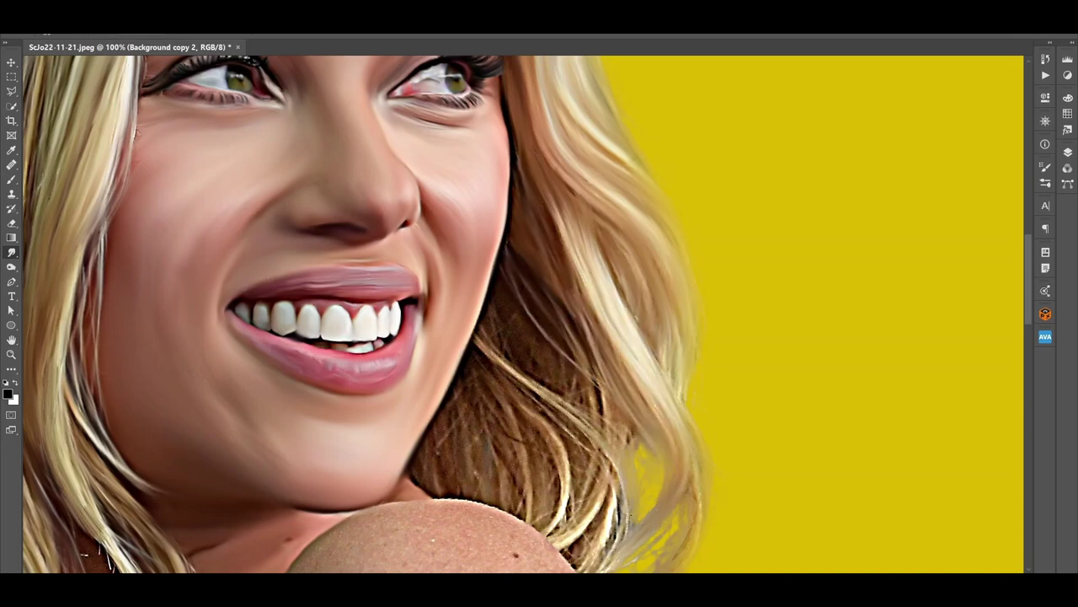
mouse_move(657, 509)
mouse_down()
mouse_move(636, 438)
mouse_move(552, 295)
mouse_up()
drag(505, 337, 556, 261)
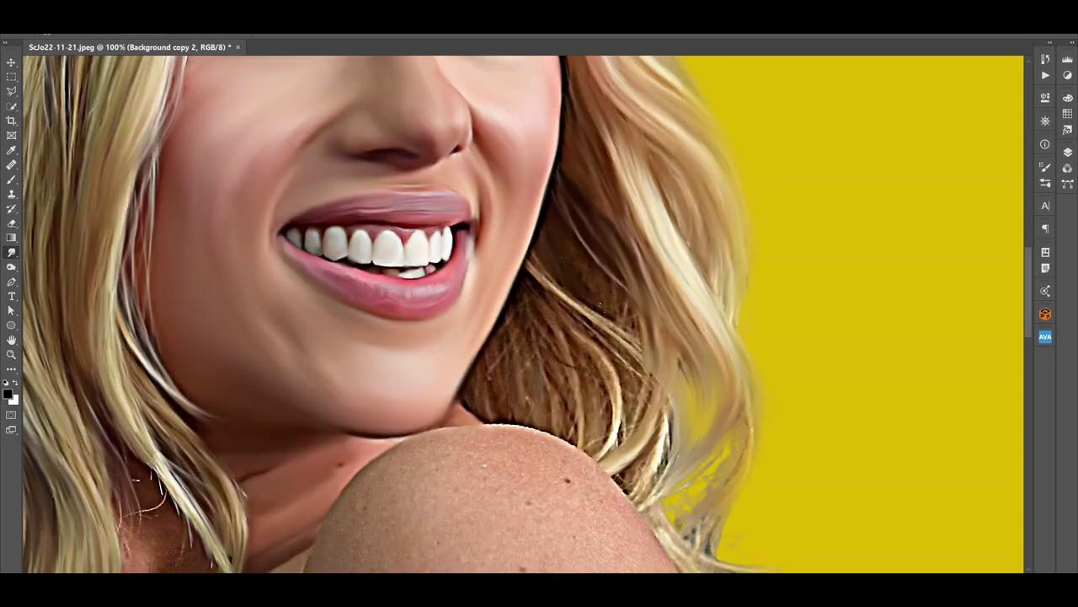
drag(649, 396, 582, 304)
drag(606, 367, 540, 261)
drag(624, 455, 602, 358)
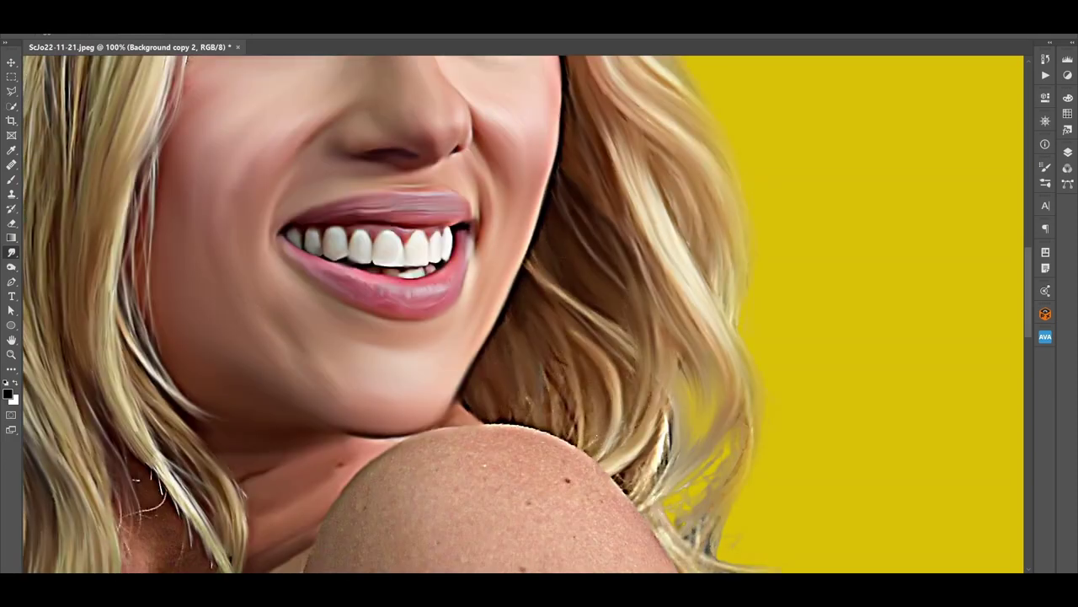
mouse_move(649, 417)
mouse_down()
mouse_move(628, 488)
mouse_move(514, 303)
mouse_up()
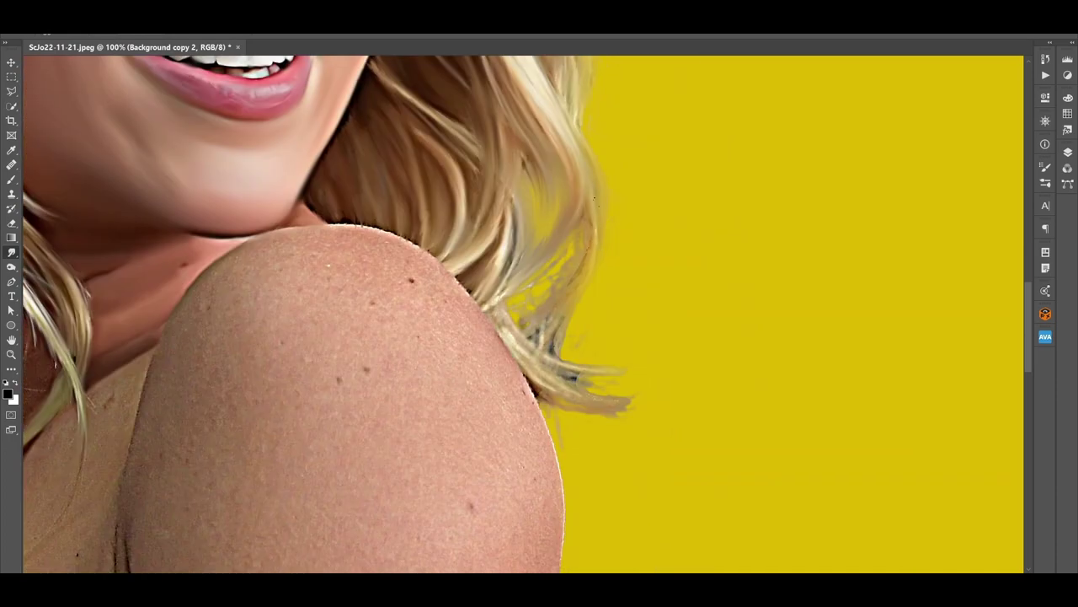
- Erase the yellow blotches and stray dark strands in the hair ends, then fit the portrait on screen
key(e)
drag(568, 253, 520, 305)
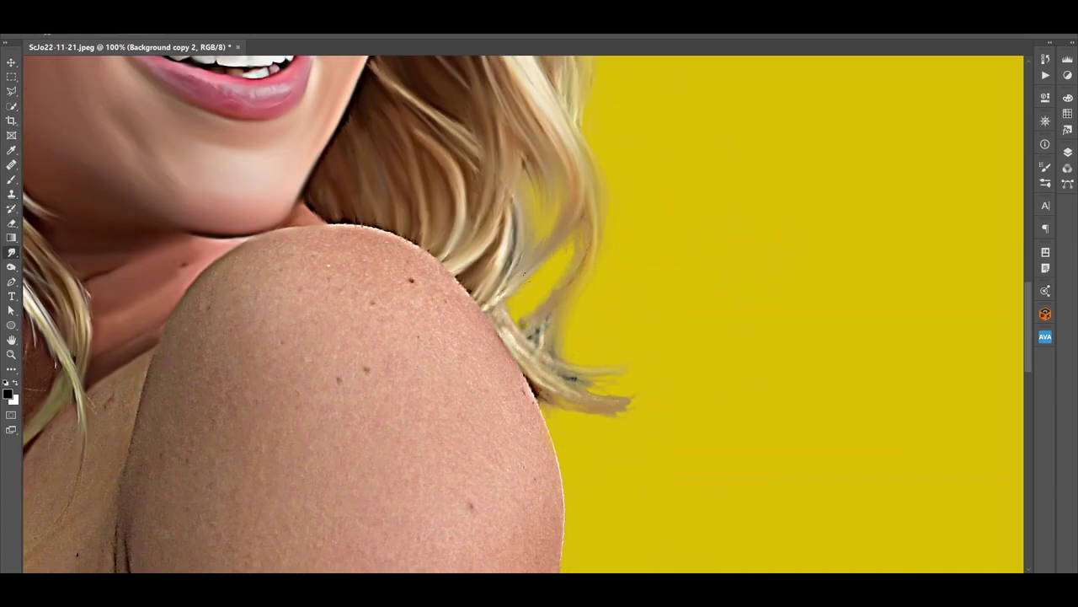
drag(543, 345, 492, 269)
drag(577, 411, 497, 253)
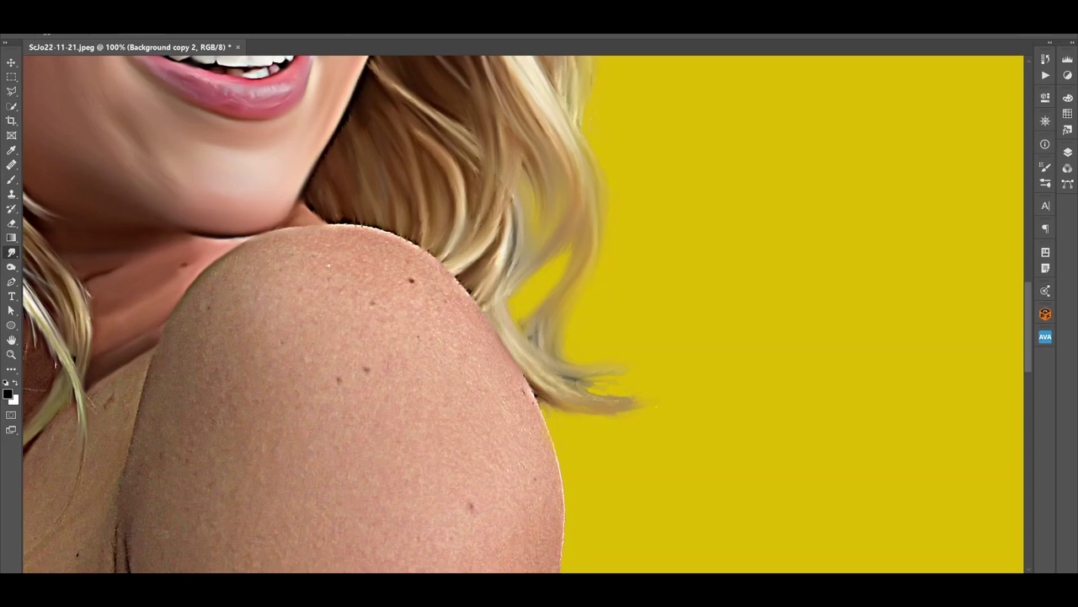
key(ctrl+0)
- Smooth the grainy upper-arm skin and the bottom edge of the torso with the Mixer Brush
scroll(616, 107, up, 5)
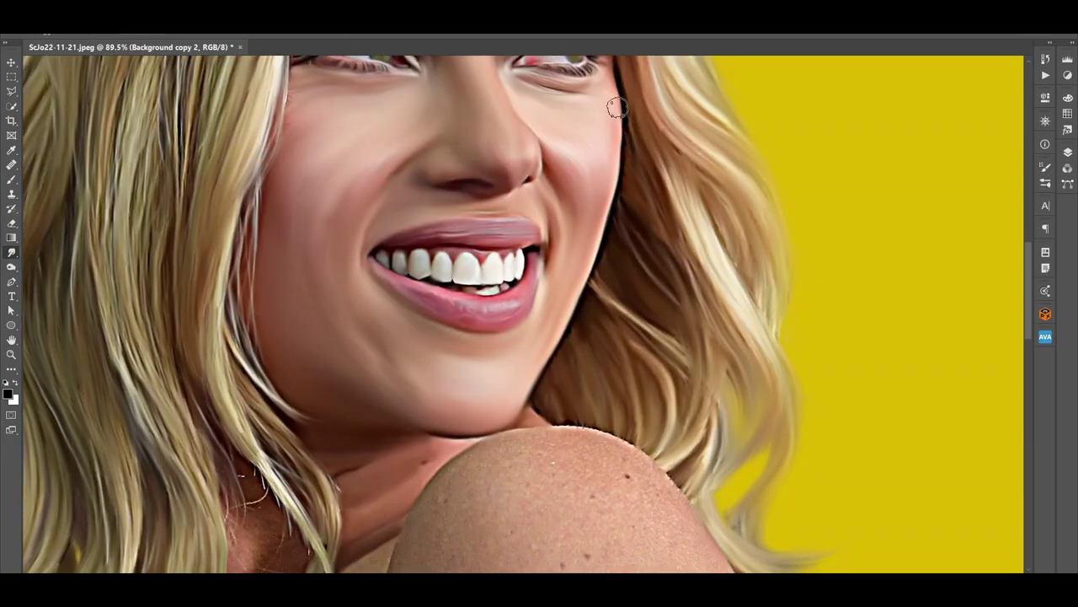
scroll(623, 447, down, 5)
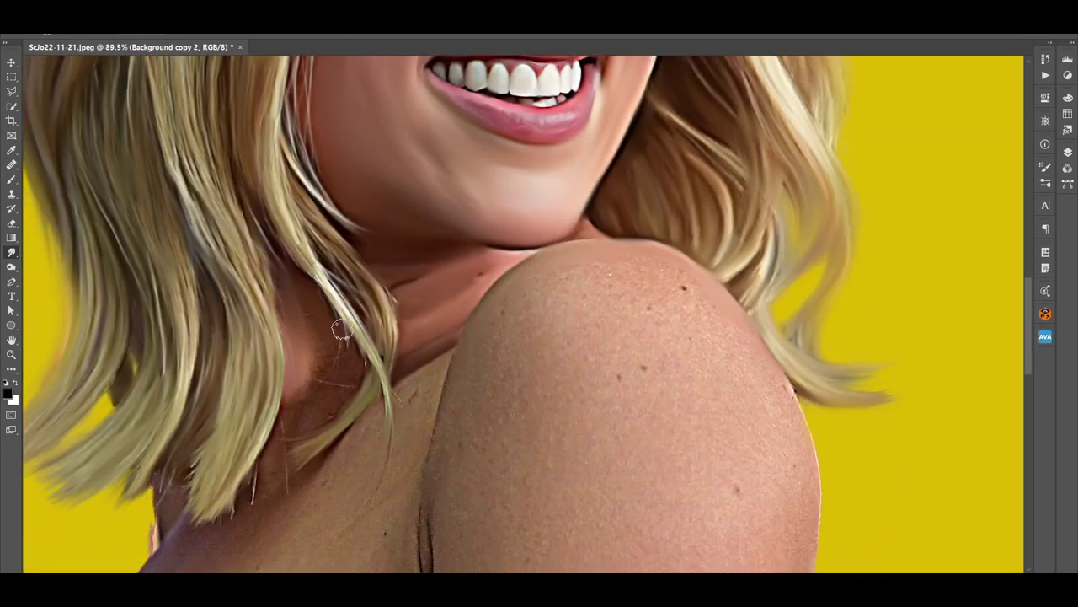
scroll(326, 385, down, 5)
scroll(305, 360, left, 4)
scroll(306, 360, down, 2)
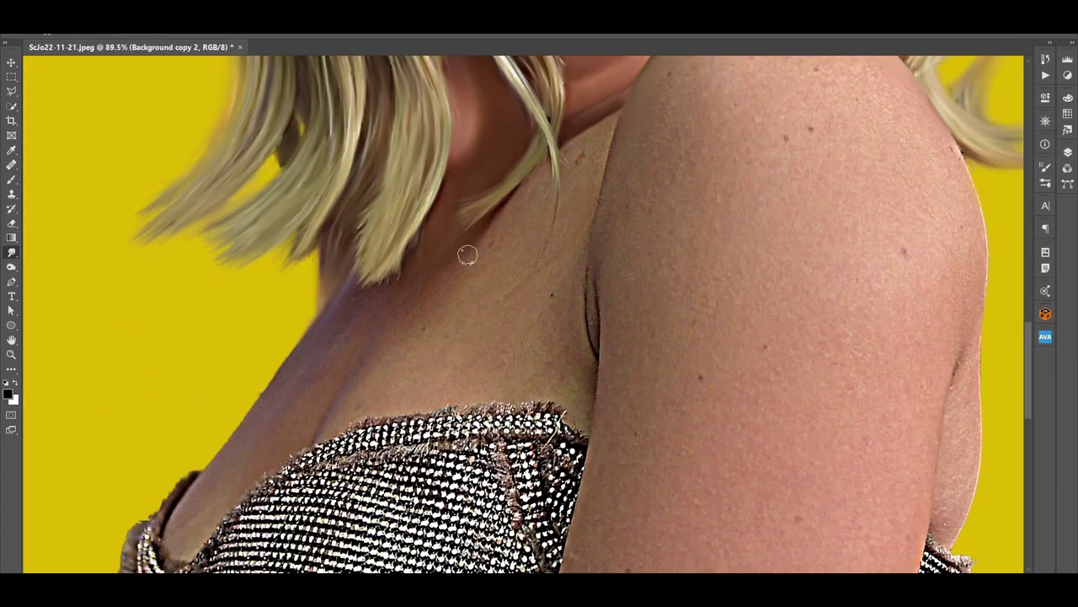
scroll(465, 250, up, 2)
scroll(506, 266, right, 2)
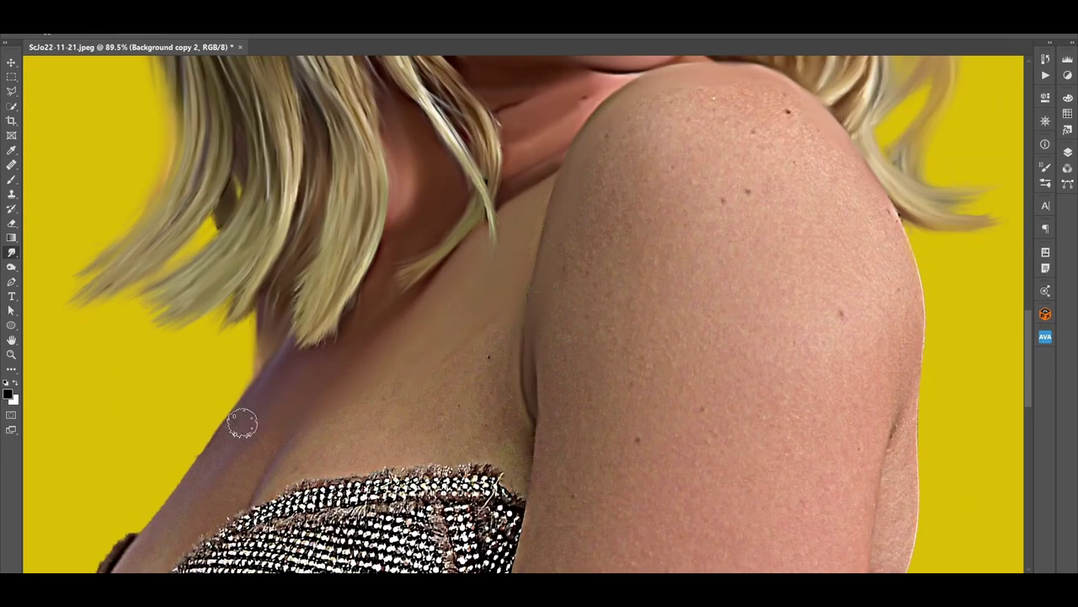
scroll(242, 424, down, 4)
scroll(242, 423, left, 3)
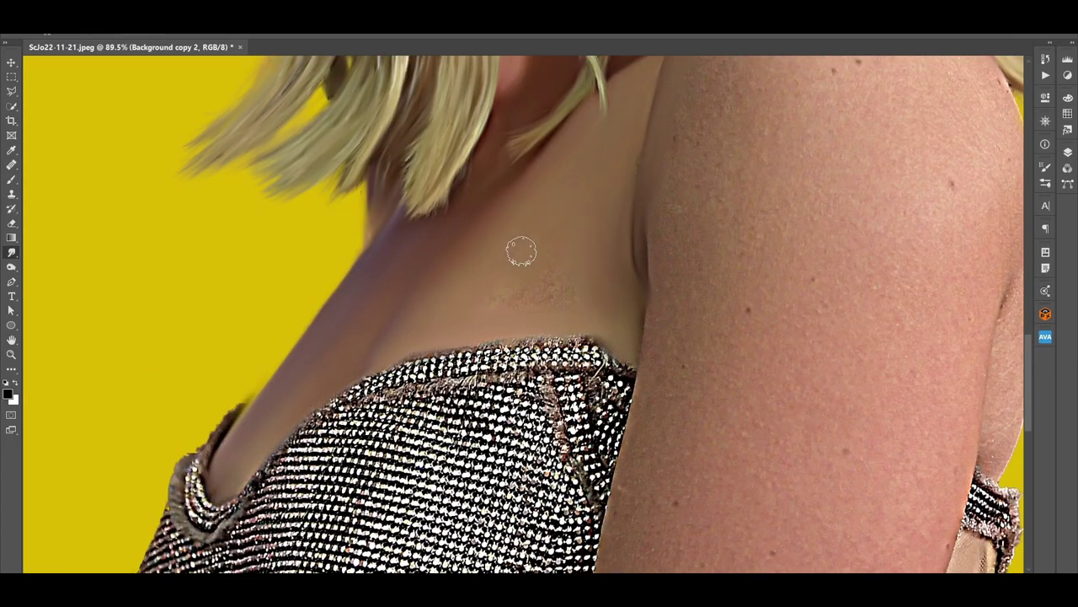
scroll(548, 278, up, 5)
scroll(548, 279, right, 5)
scroll(624, 202, down, 3)
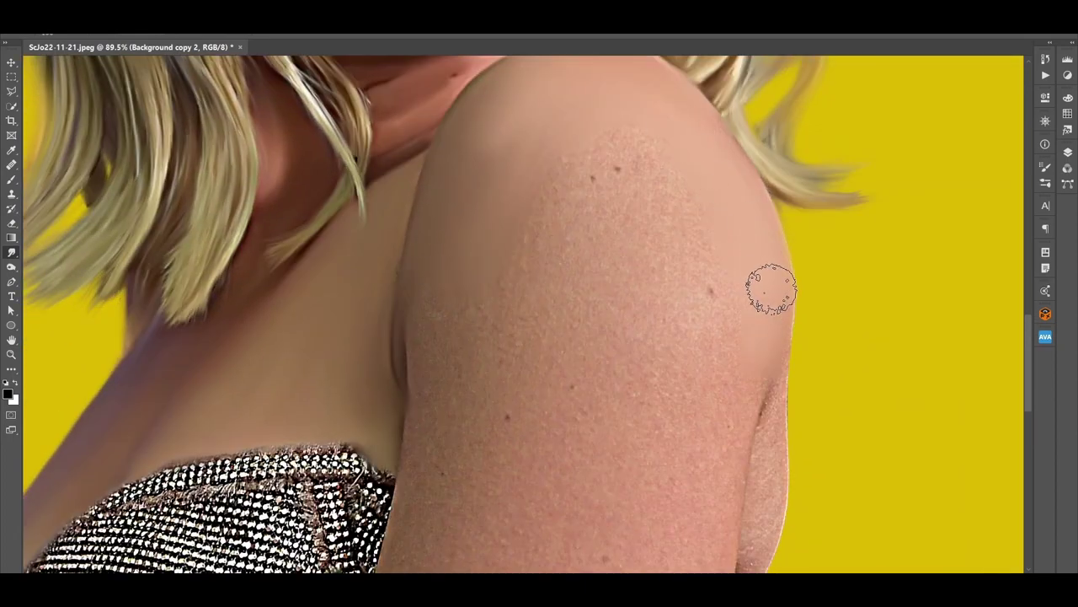
scroll(564, 269, down, 2)
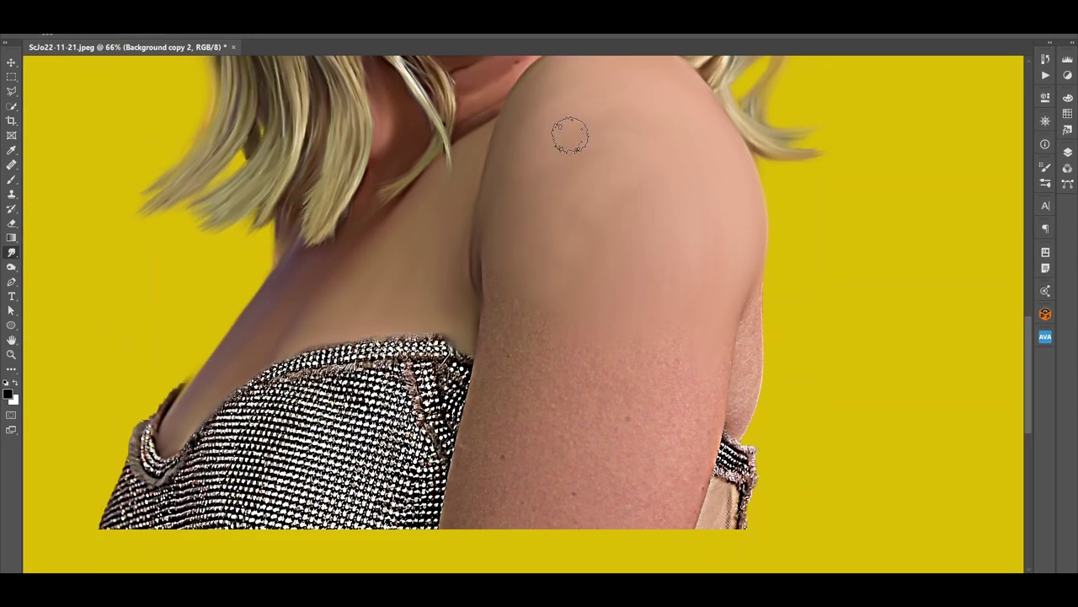
drag(477, 416, 712, 348)
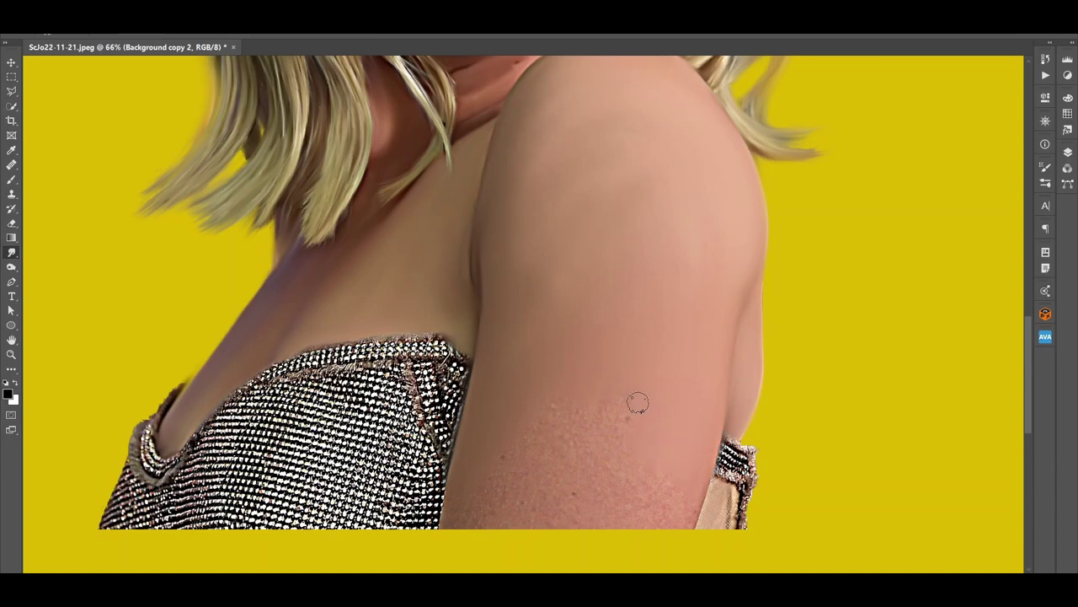
scroll(515, 436, down, 3)
mouse_move(383, 472)
mouse_down()
mouse_move(607, 438)
mouse_move(551, 448)
mouse_move(691, 455)
mouse_up()
- Paint in the missing lower arm and torso edge and smooth the dress top edge
drag(687, 497, 690, 403)
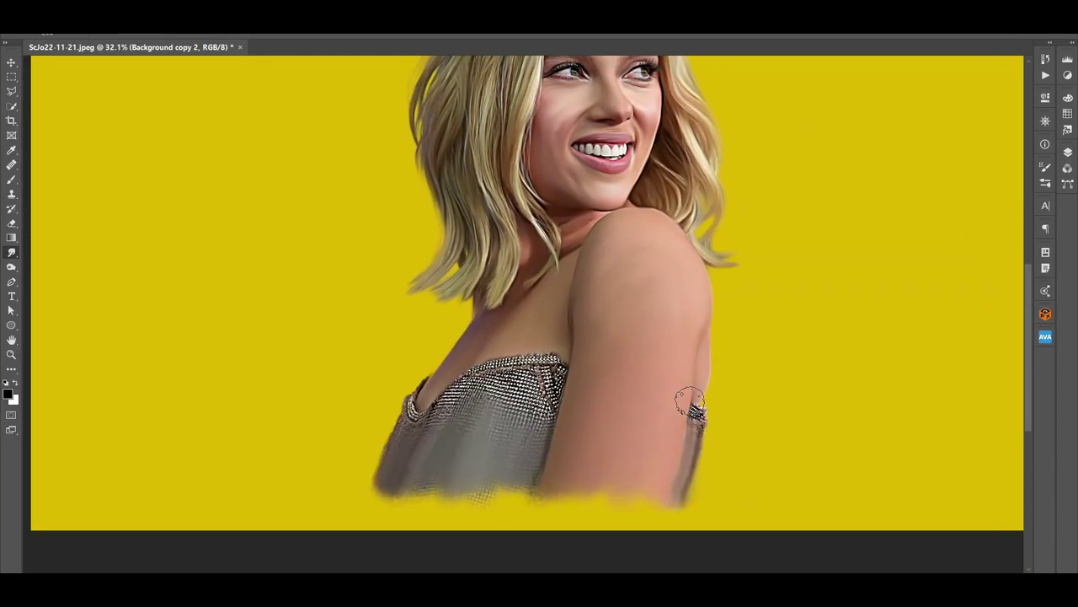
drag(561, 368, 440, 398)
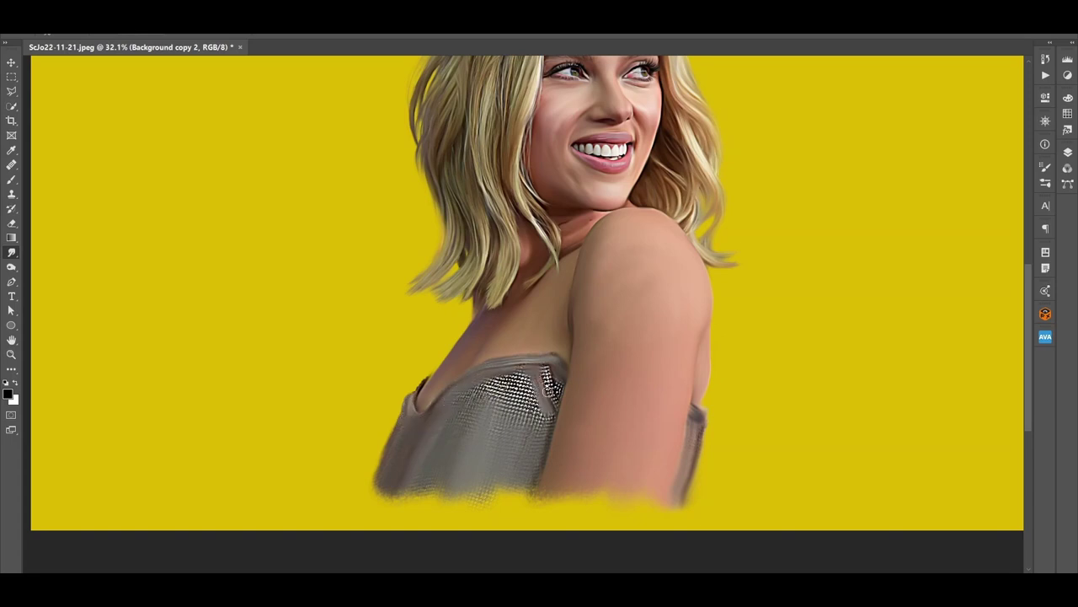
scroll(508, 399, down, 1)
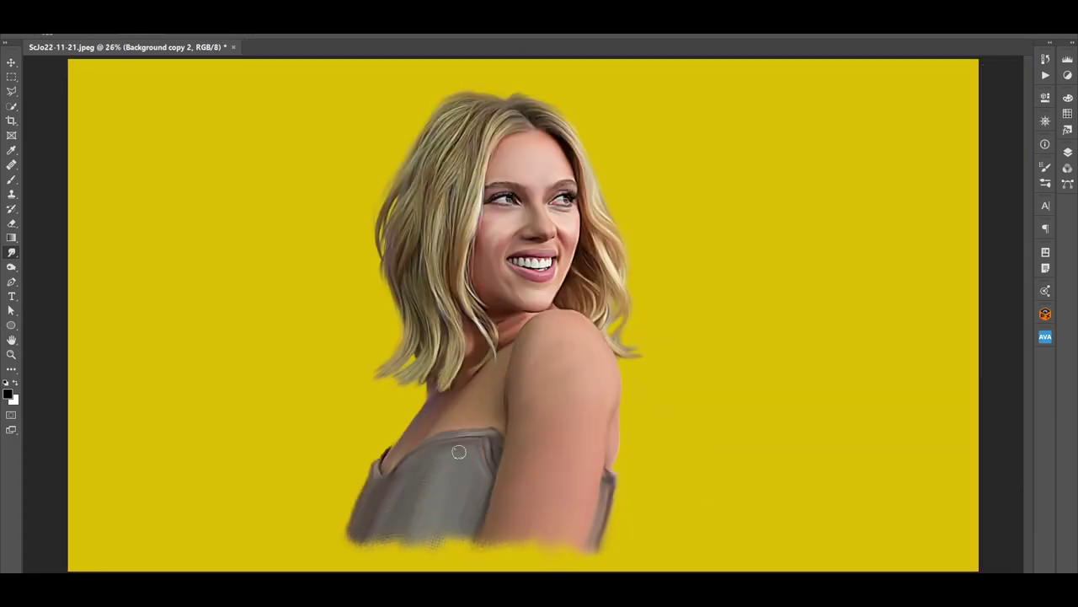
- Smooth the arm shading, duplicate the layer as Background copy 3, and repaint the left hair
drag(568, 364, 636, 441)
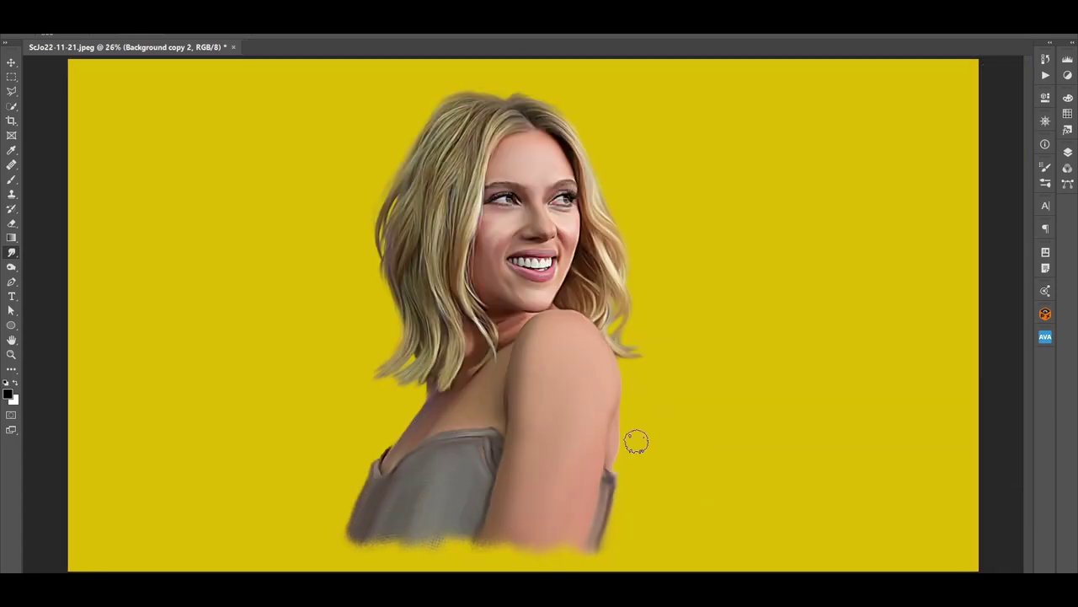
key(ctrl+j)
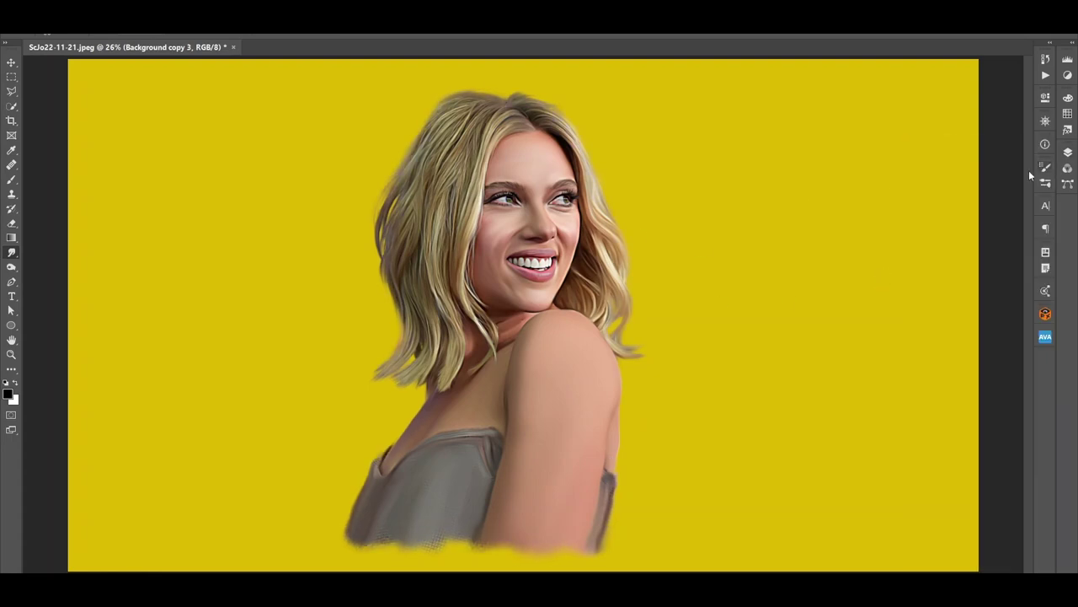
mouse_move(513, 119)
mouse_down()
mouse_move(433, 180)
mouse_move(430, 362)
mouse_up()
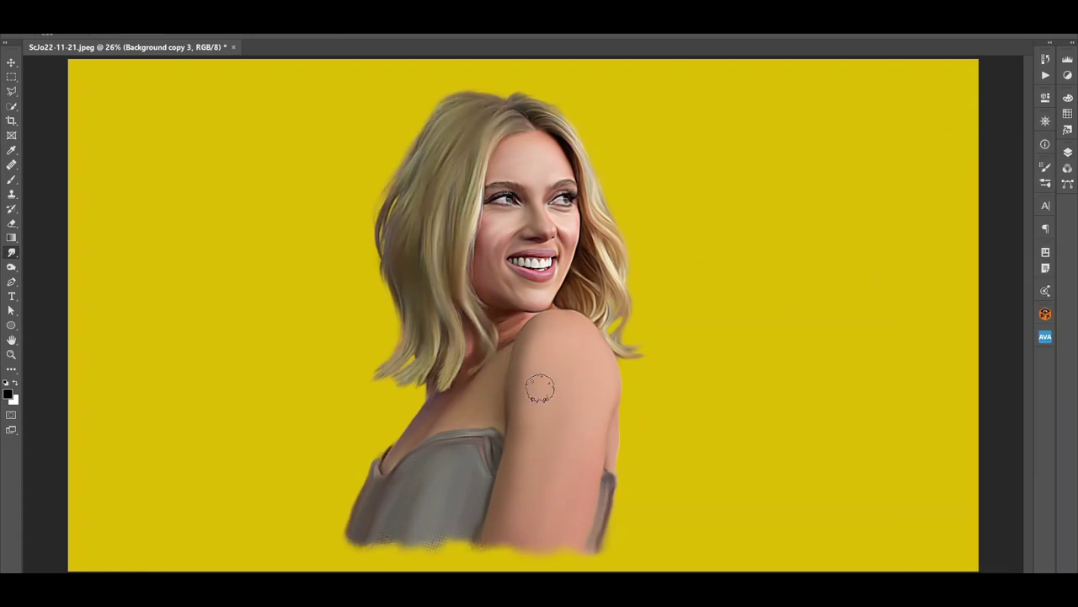
- Add a black mask to the duplicate layer and paint white to reveal only the face
key(F7)
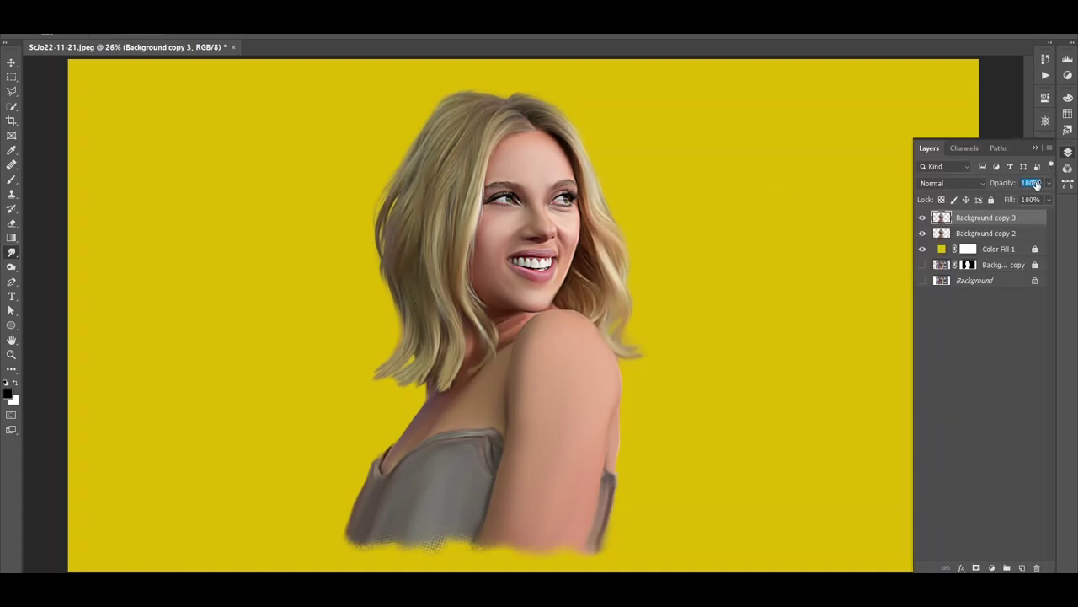
key(b)
right_click(548, 320)
key(Escape)
drag(518, 261, 565, 334)
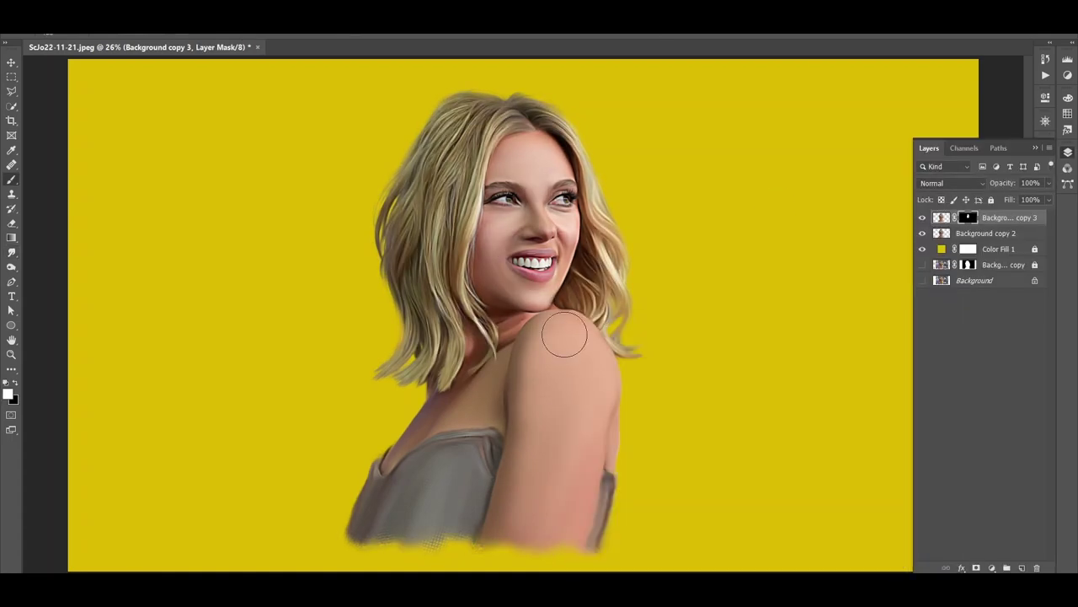
- Create a new empty layer named 'hairs'
key(v)
key(ctrl+shift+alt+e)
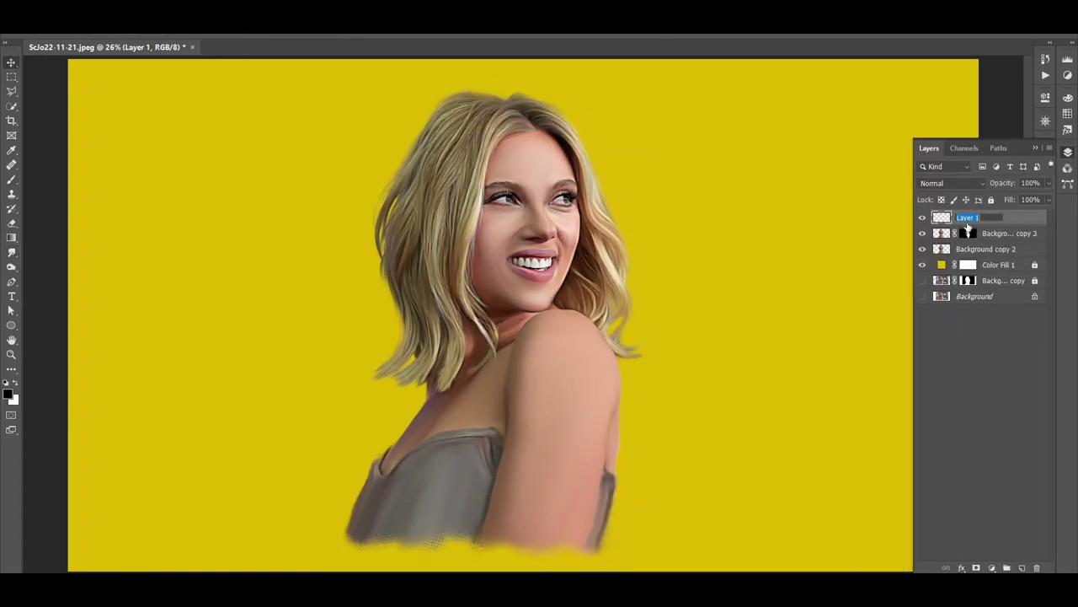
text(hairs)
key(Return)
key(F7)
key(F5)
- Enable Shape Dynamics and paint fine strands with a sampled darker hair tone
click(834, 216)
click(844, 183)
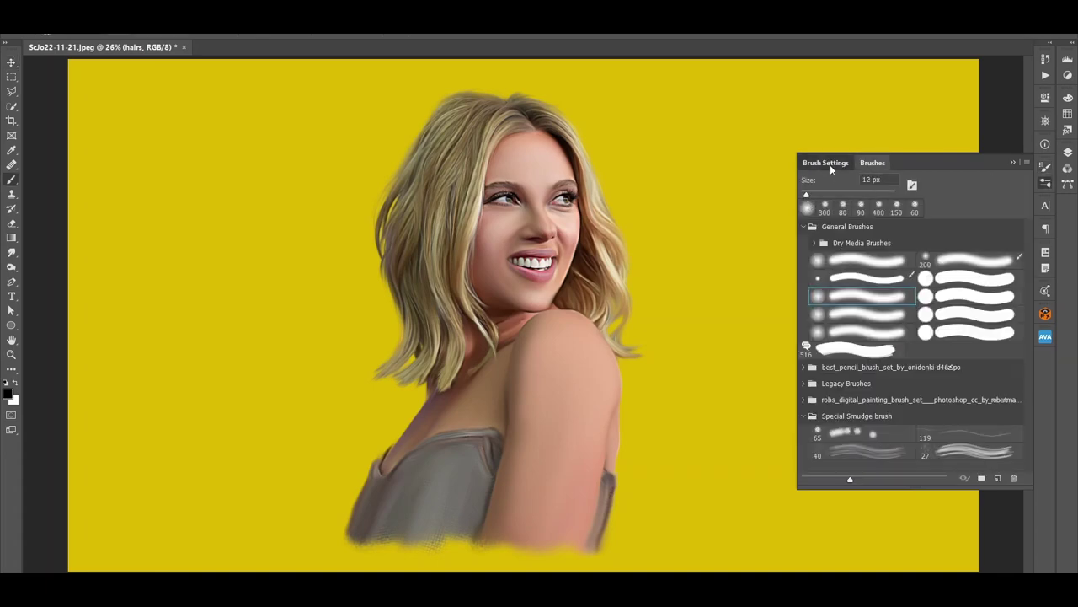
key(F5)
scroll(530, 99, up, 5)
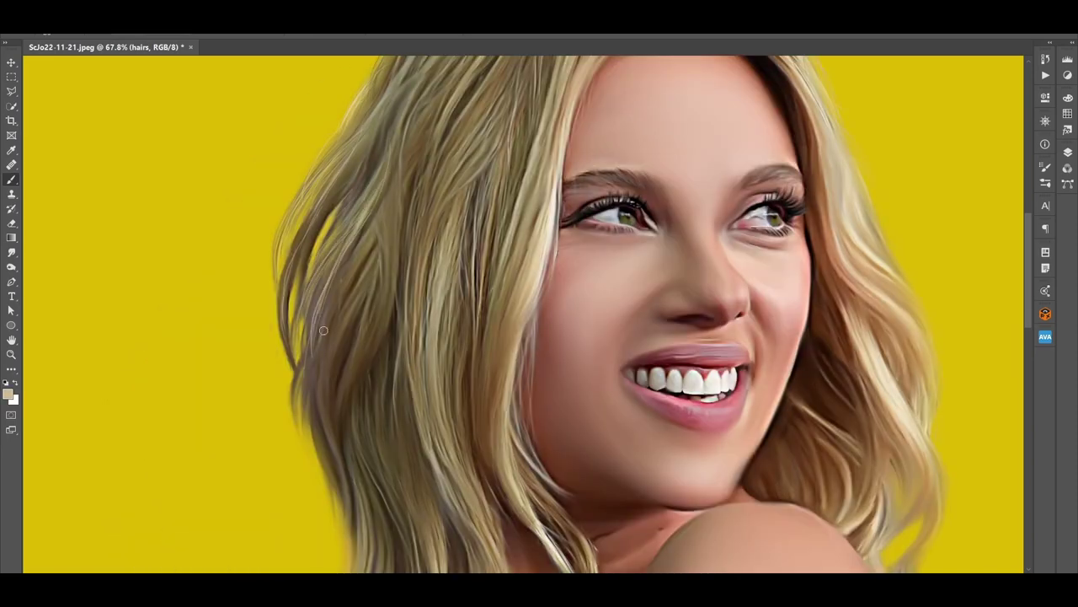
scroll(305, 389, down, 3)
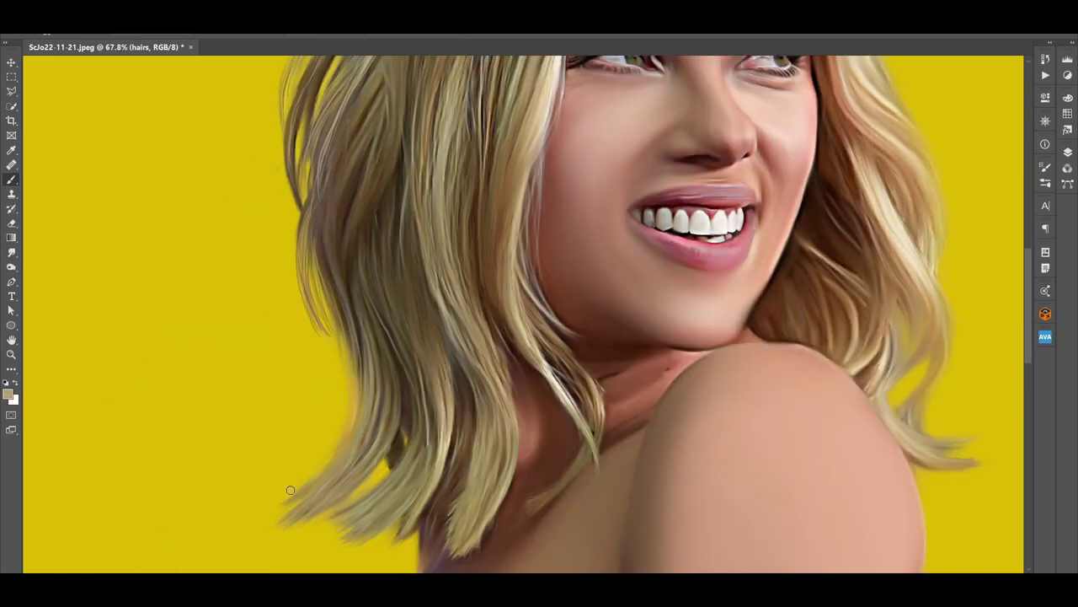
scroll(433, 334, down, 3)
scroll(472, 334, up, 5)
scroll(473, 334, up, 3)
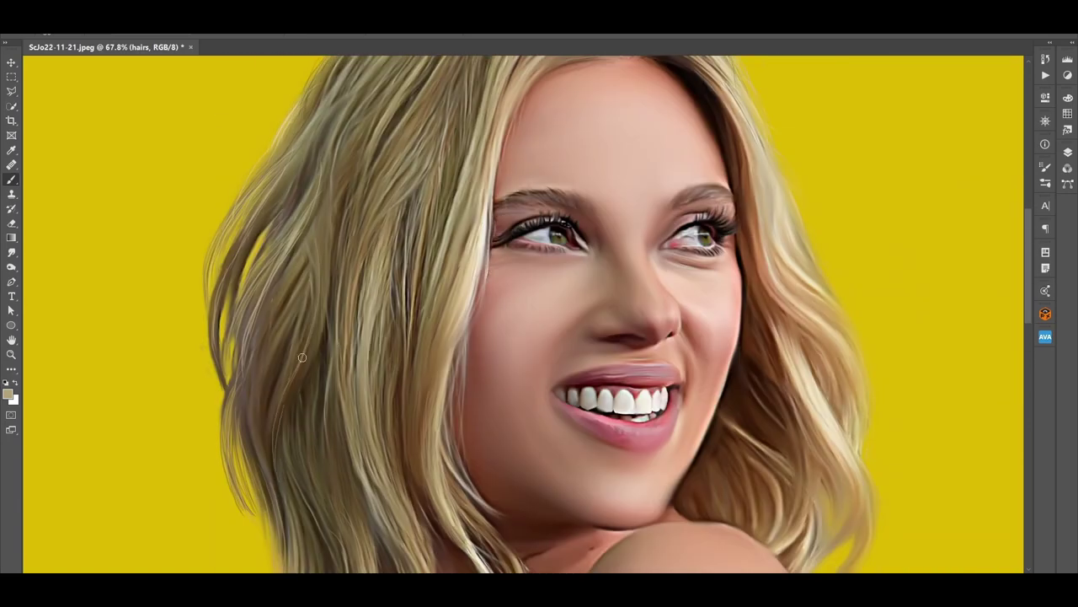
scroll(641, 209, down, 3)
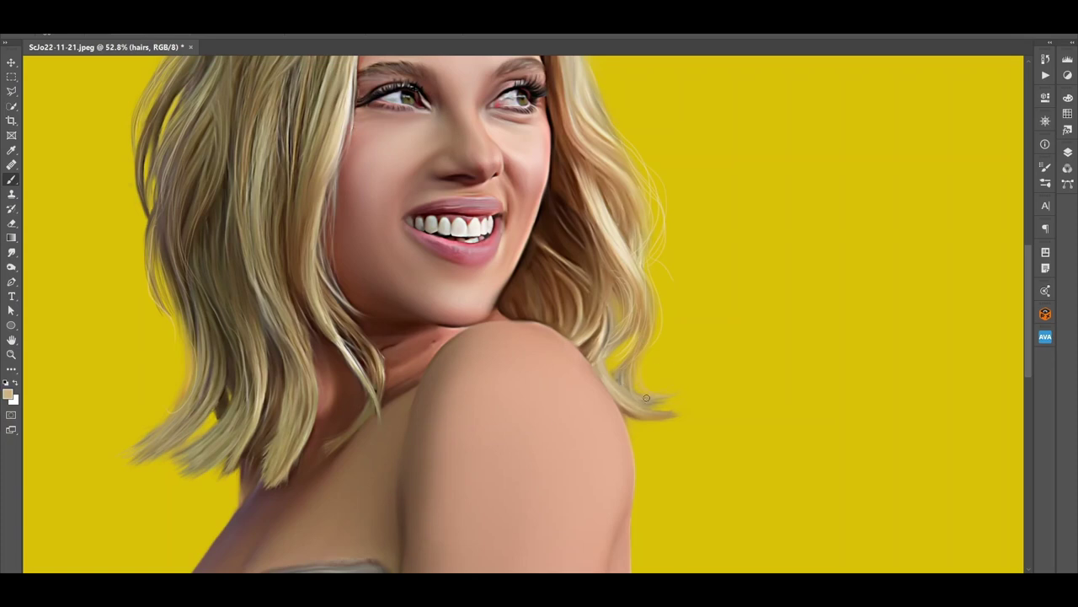
scroll(754, 300, down, 2)
alt+click(375, 188)
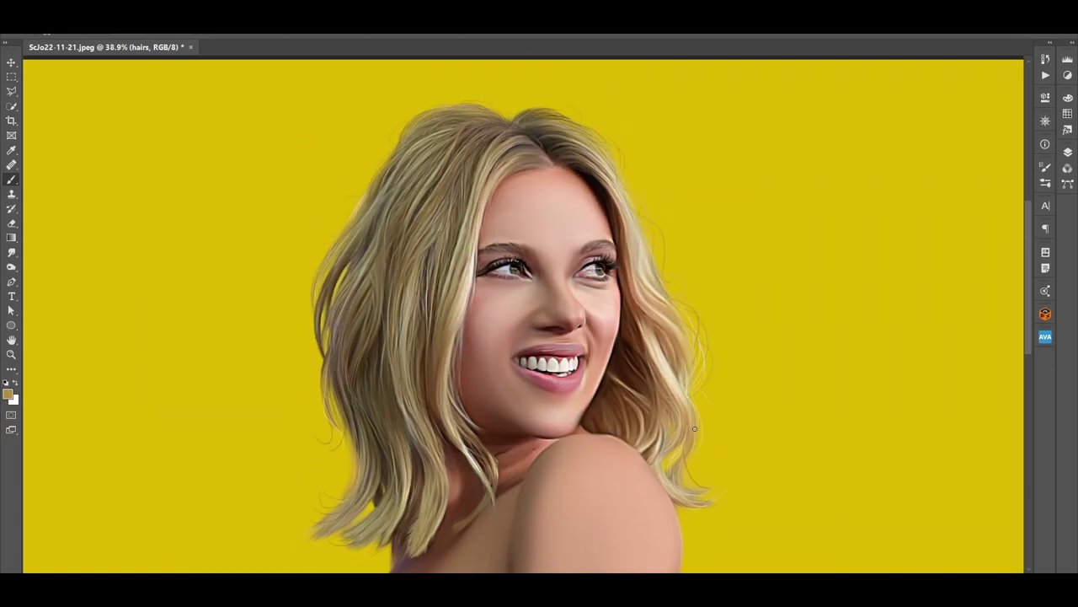
scroll(628, 204, down, 2)
- Change the Color Fill 1 layer from yellow to dark red
scroll(727, 207, down, 2)
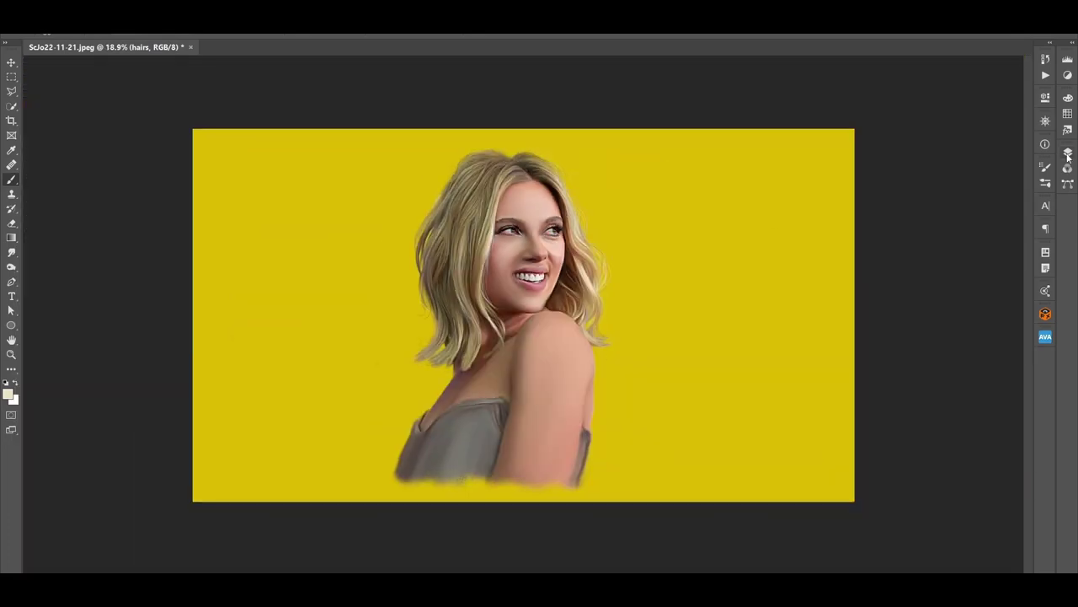
click(1068, 152)
double_click(941, 231)
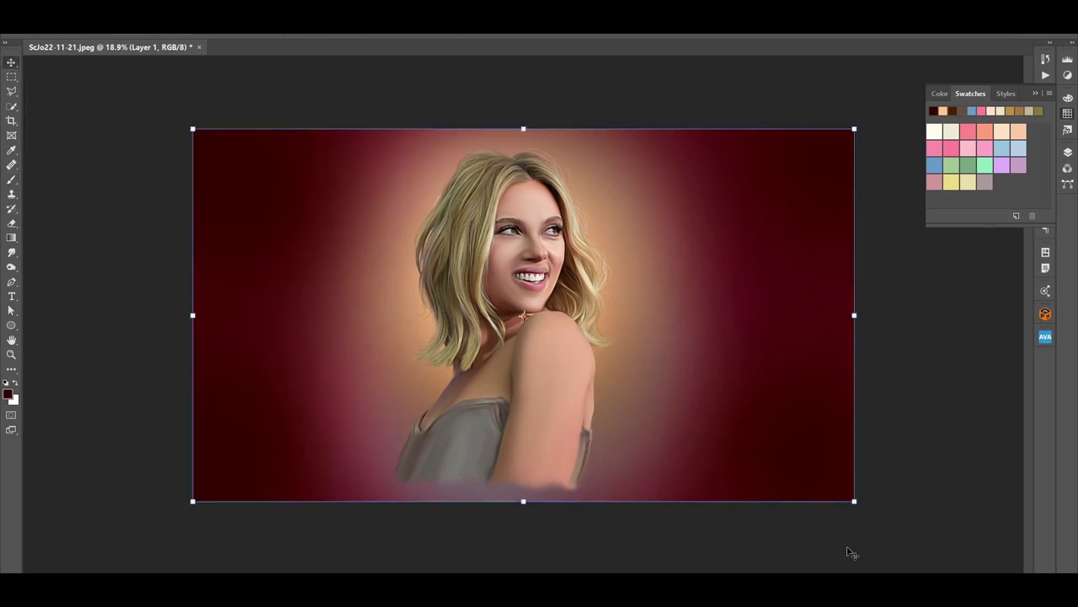
click(1068, 151)
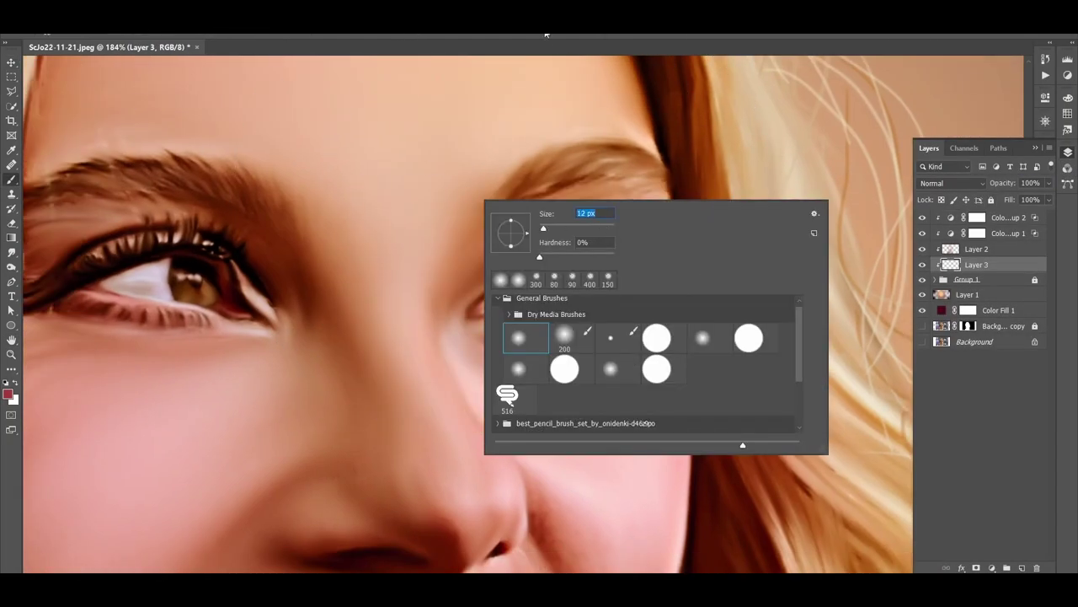
- Paint a white catchlight on the right iris
key(Escape)
key(x)
drag(575, 278, 603, 278)
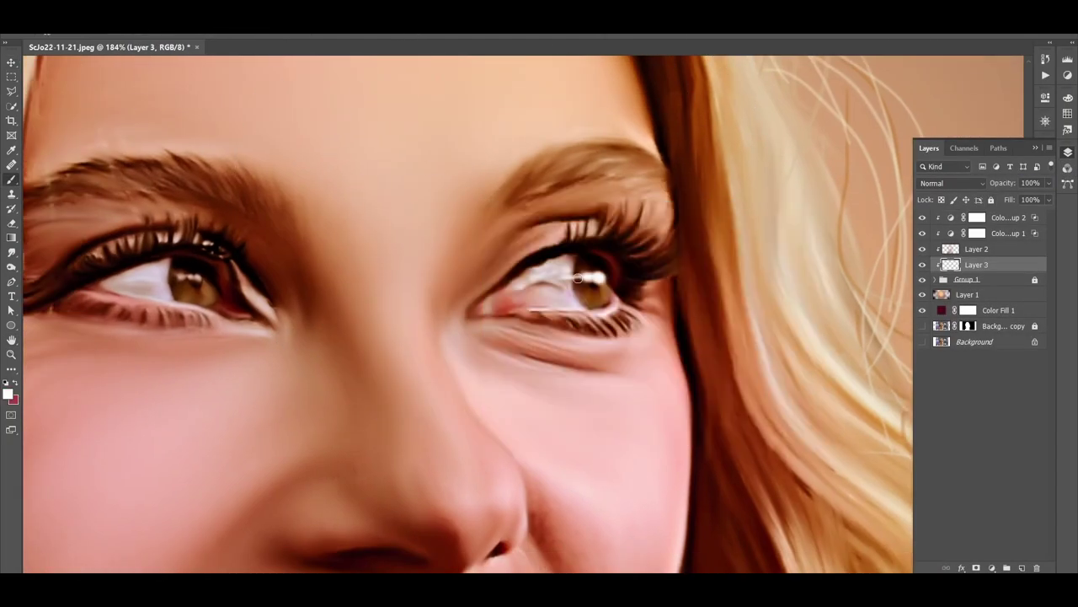
- Add Layer 4 at about 58% opacity and tint the irises yellow-green
click(1022, 567)
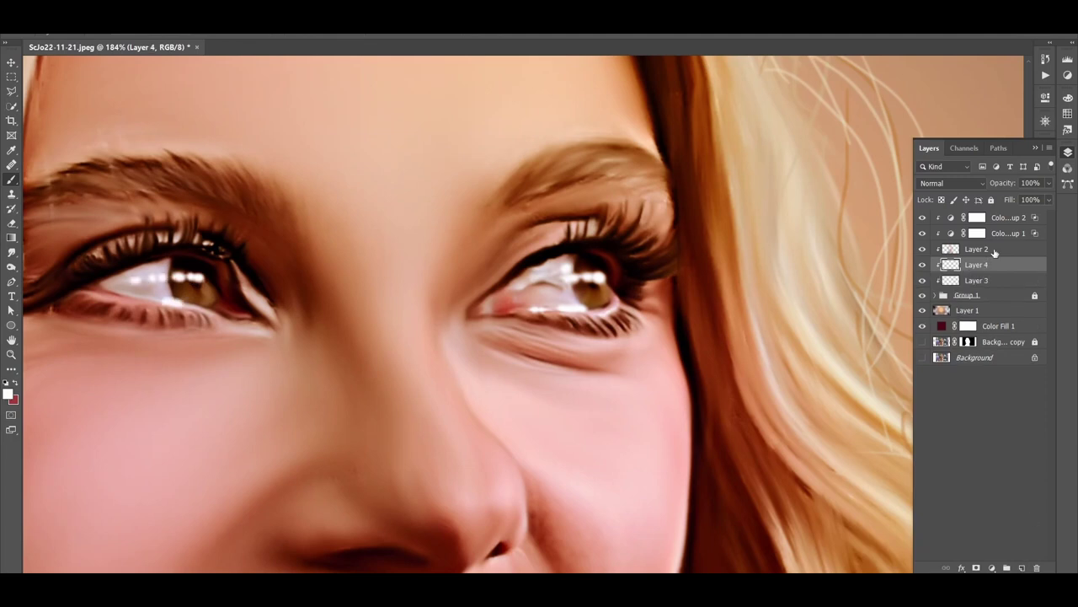
drag(978, 264, 978, 244)
click(8, 393)
drag(776, 213, 770, 181)
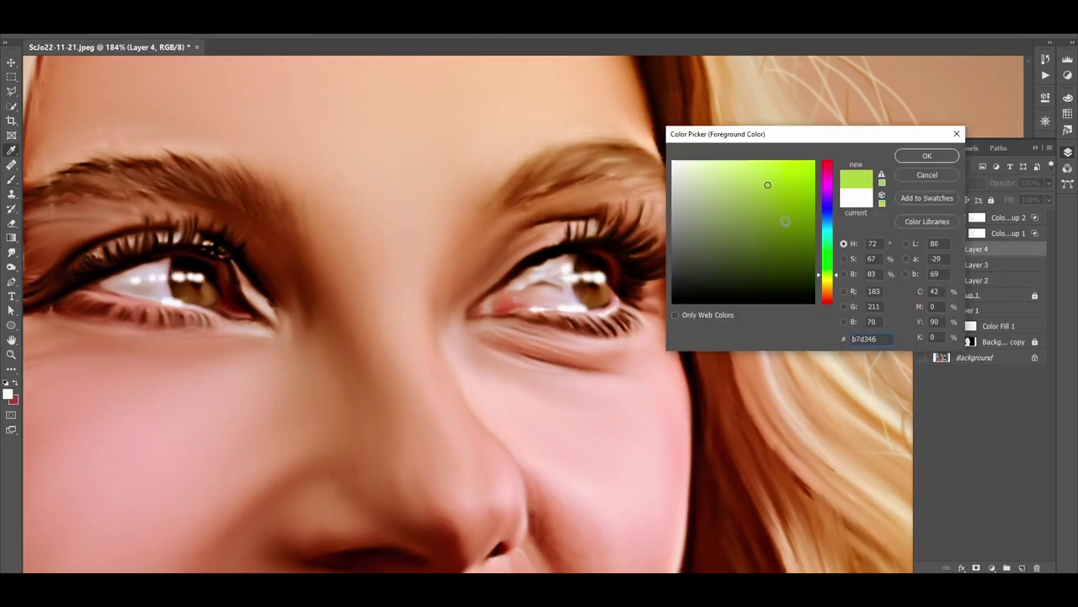
click(927, 155)
key(alt+BackSpace)
drag(1006, 185, 997, 187)
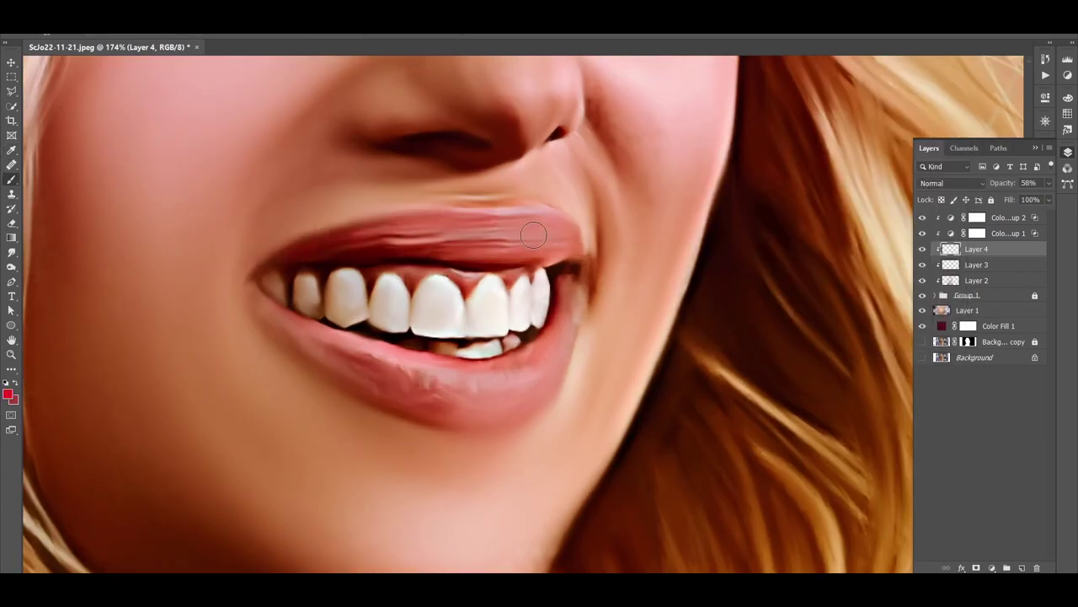
- Paint both lips saturated red and blend them using Blend If in Layer 4's Layer Style
drag(533, 235, 278, 252)
mouse_move(556, 320)
mouse_down()
mouse_move(278, 311)
mouse_move(408, 388)
mouse_move(547, 370)
mouse_up()
drag(565, 248, 496, 244)
mouse_move(565, 329)
mouse_down()
mouse_move(488, 399)
mouse_move(337, 345)
mouse_up()
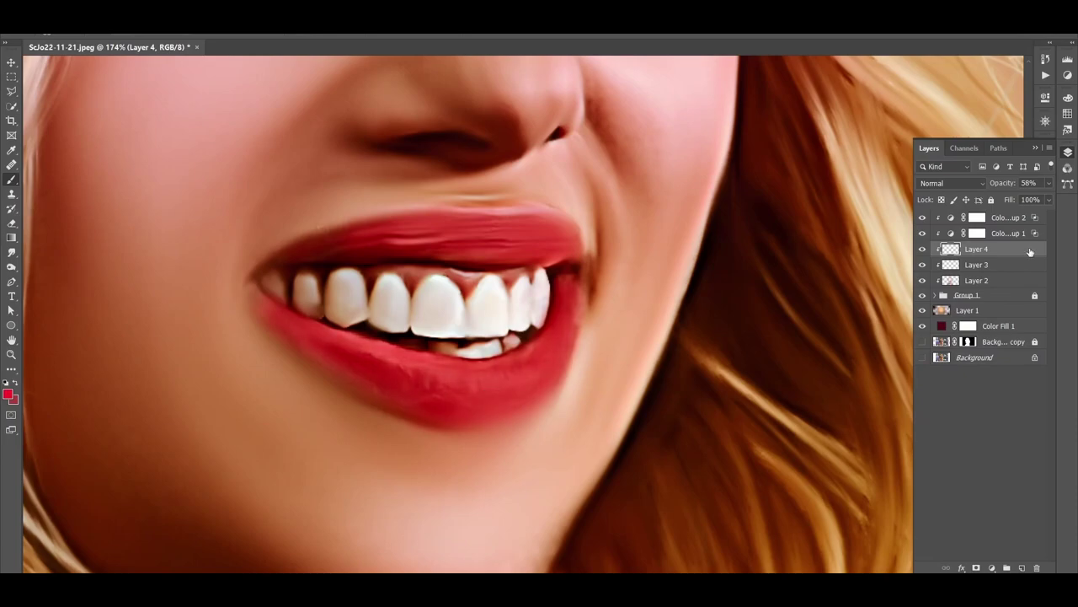
double_click(1030, 252)
drag(870, 272, 856, 269)
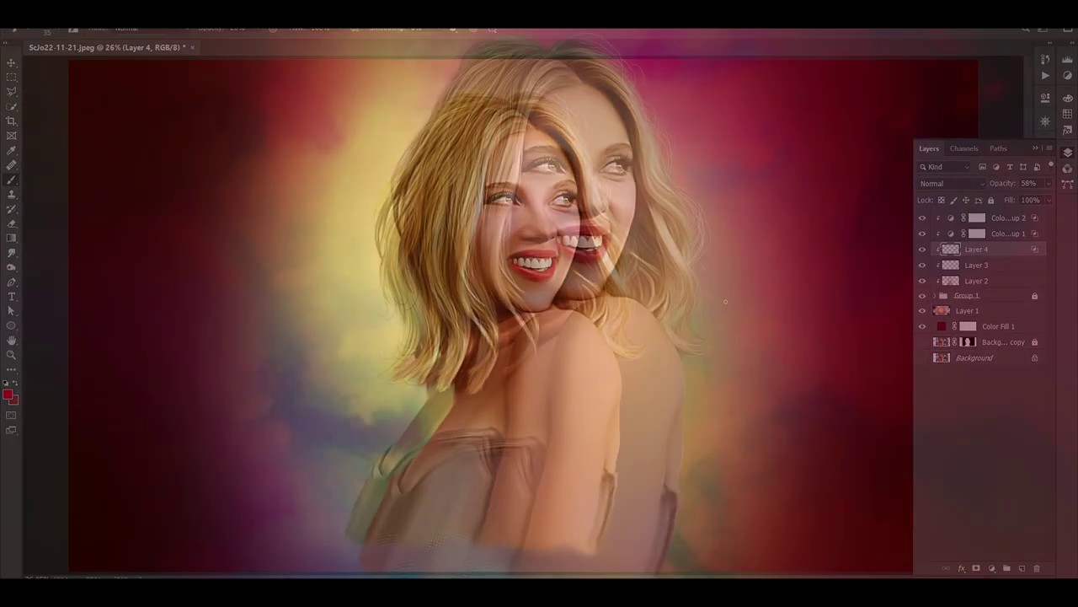